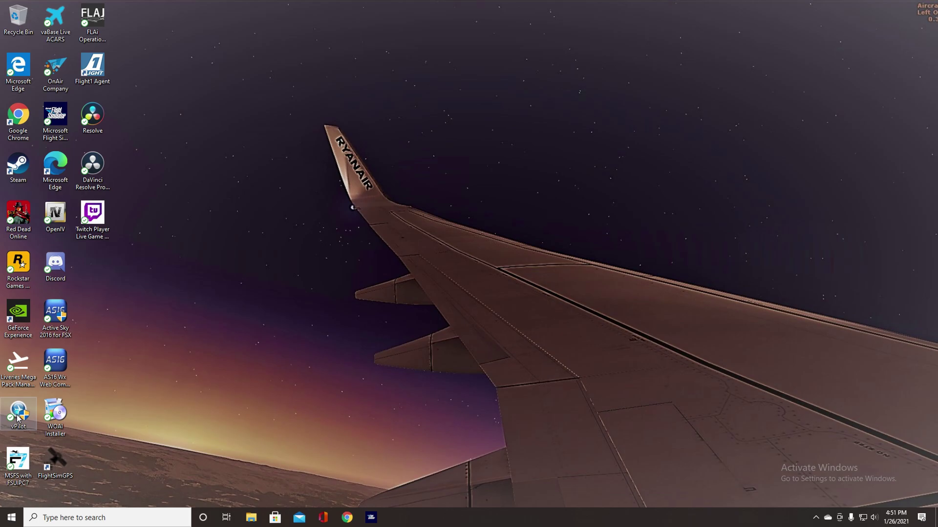
# Launch vPilot from the desktop as administrator and allow it to make changes to the device
pyautogui.rightClick(18, 417)
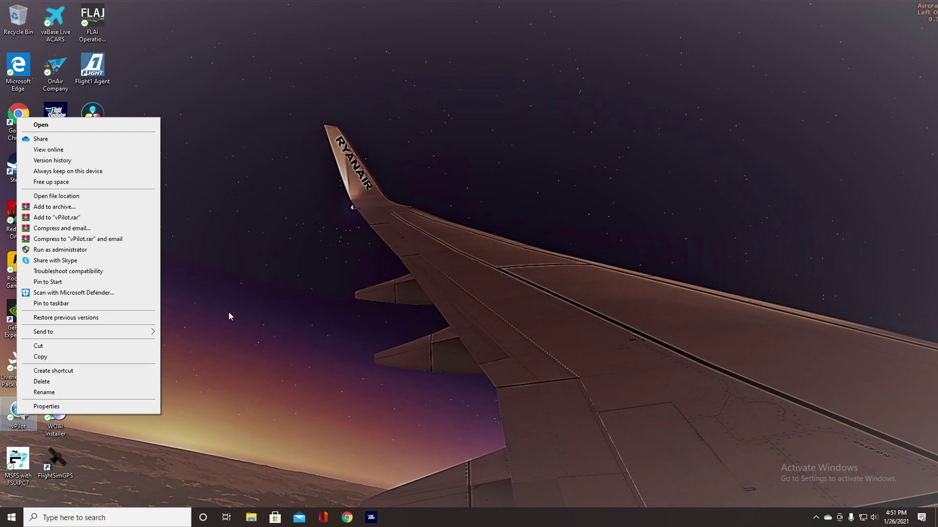
pyautogui.click(55, 250)
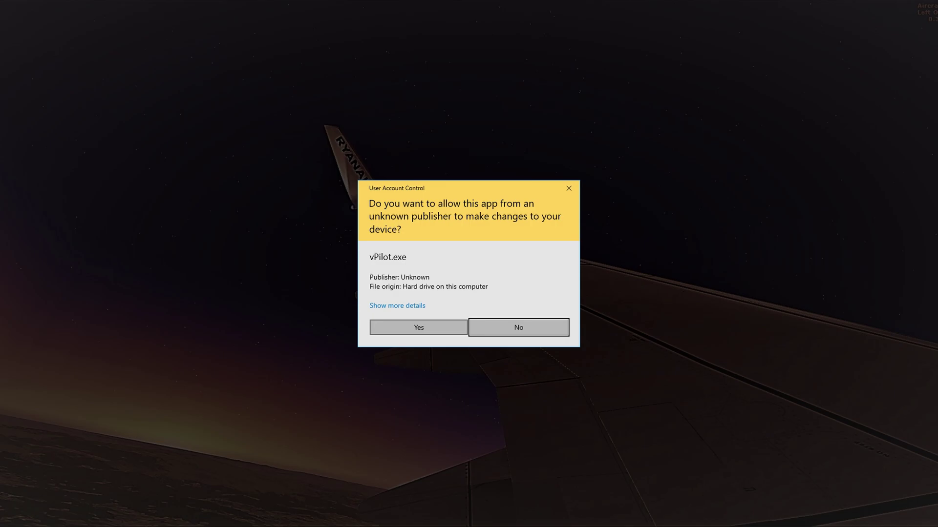
pyautogui.click(425, 326)
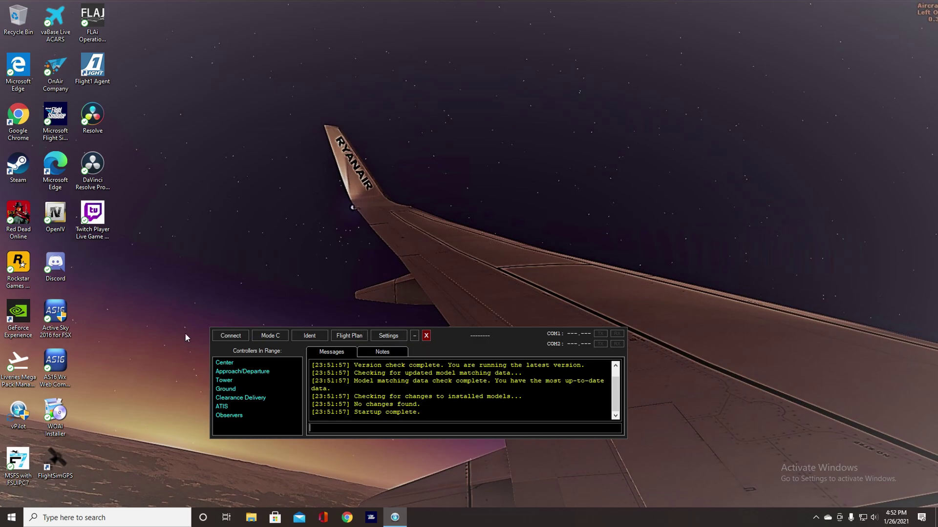
# Open the vPilot settings and review the network, notification and font options
pyautogui.click(381, 336)
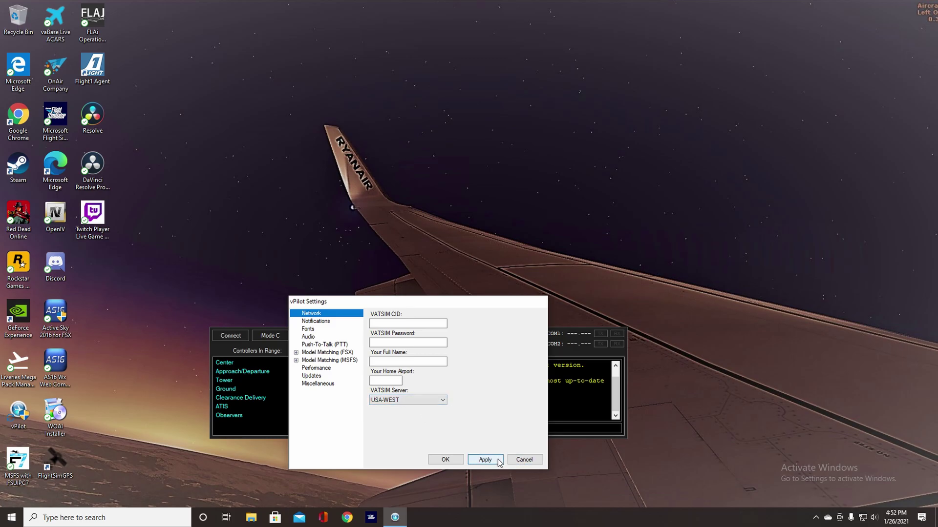
pyautogui.click(325, 322)
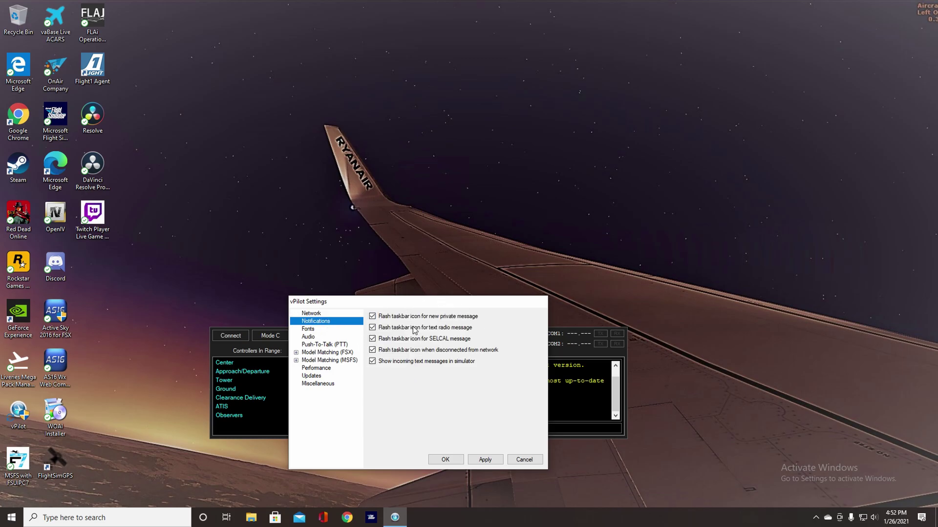
pyautogui.click(318, 332)
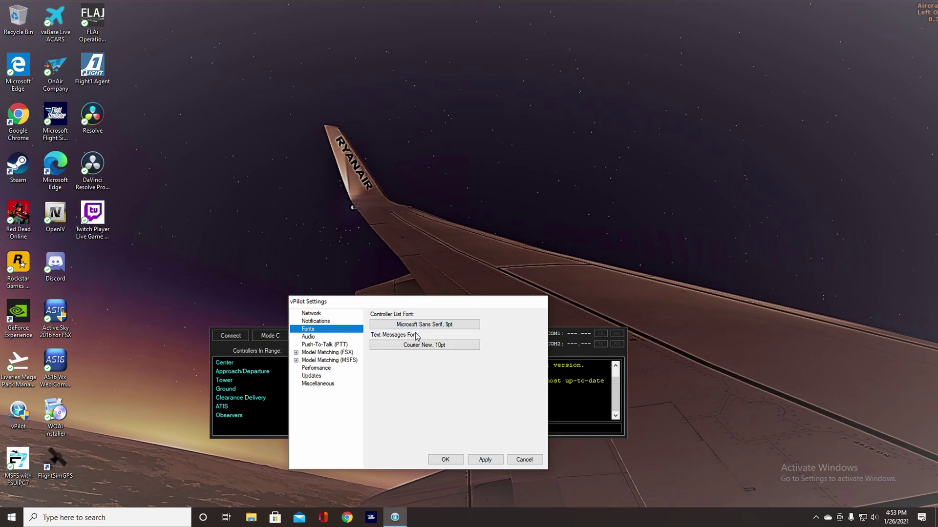
# Lower the microphone volume to +6 in the audio settings
pyautogui.click(317, 337)
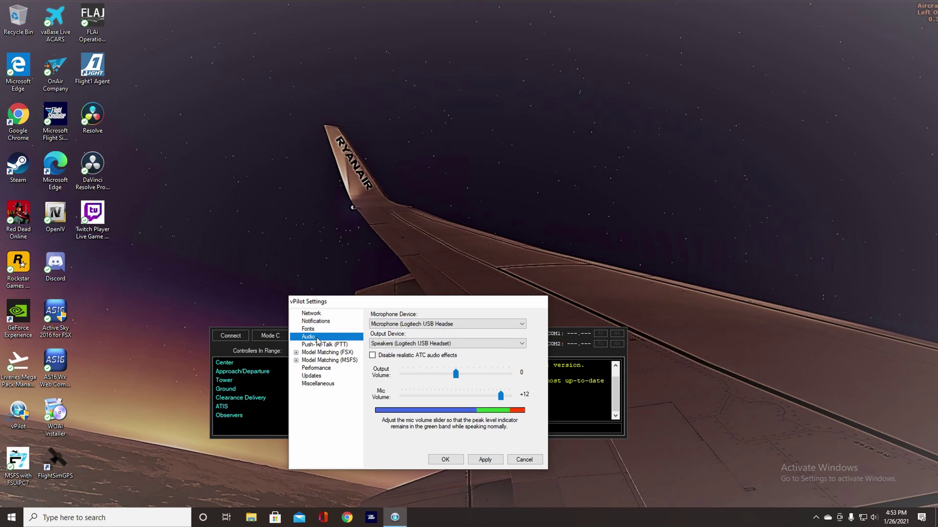
pyautogui.click(503, 398)
pyautogui.moveTo(502, 395); pyautogui.dragTo(500, 397)
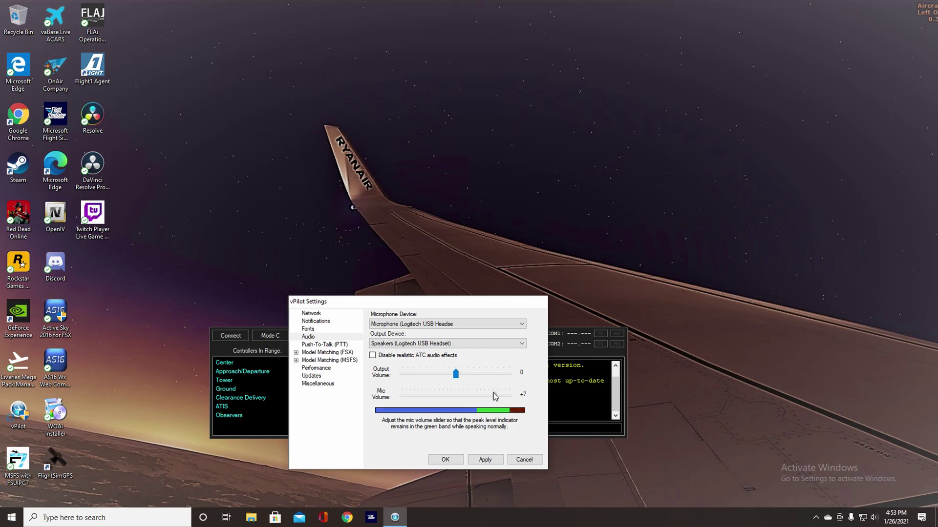
pyautogui.moveTo(493, 394); pyautogui.dragTo(492, 395)
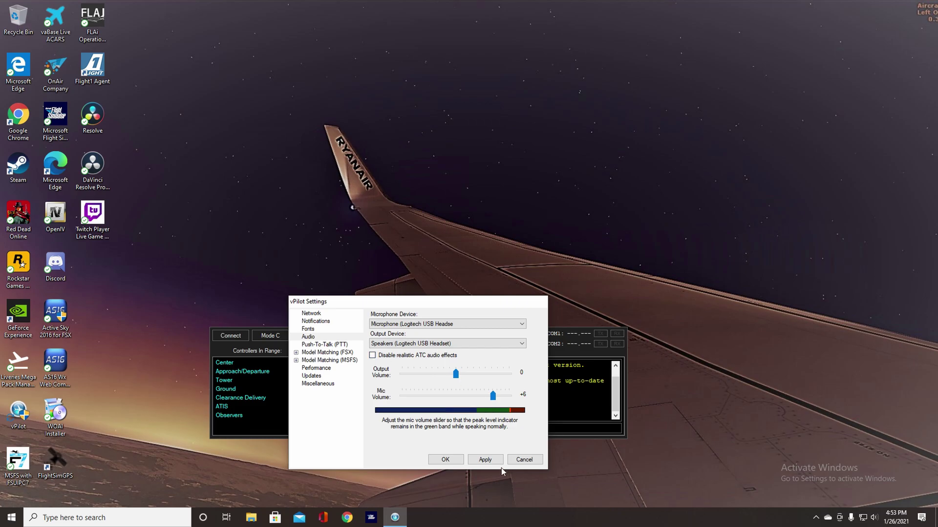
# Review the push-to-talk, FSX and MSFS model matching, performance, update and miscellaneous settings, and close the settings without saving
pyautogui.click(336, 347)
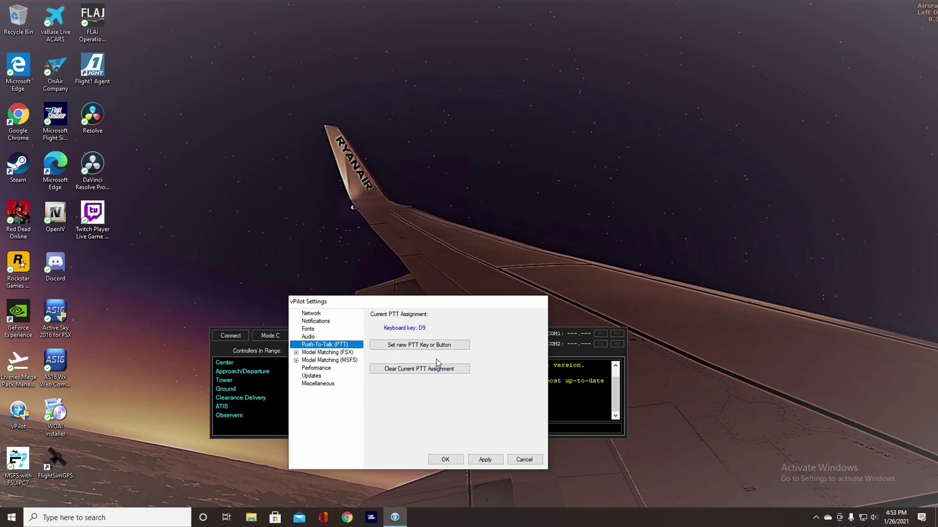
pyautogui.click(330, 352)
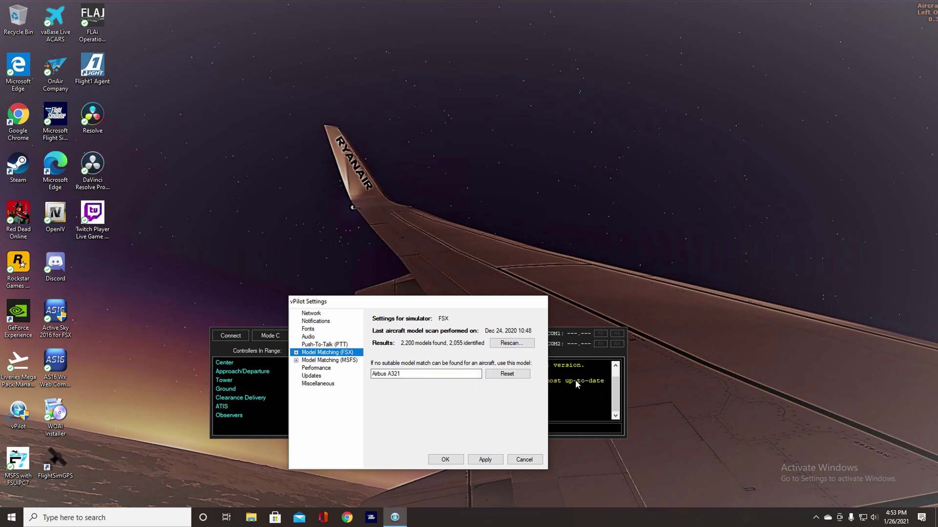
pyautogui.click(520, 375)
pyautogui.click(325, 362)
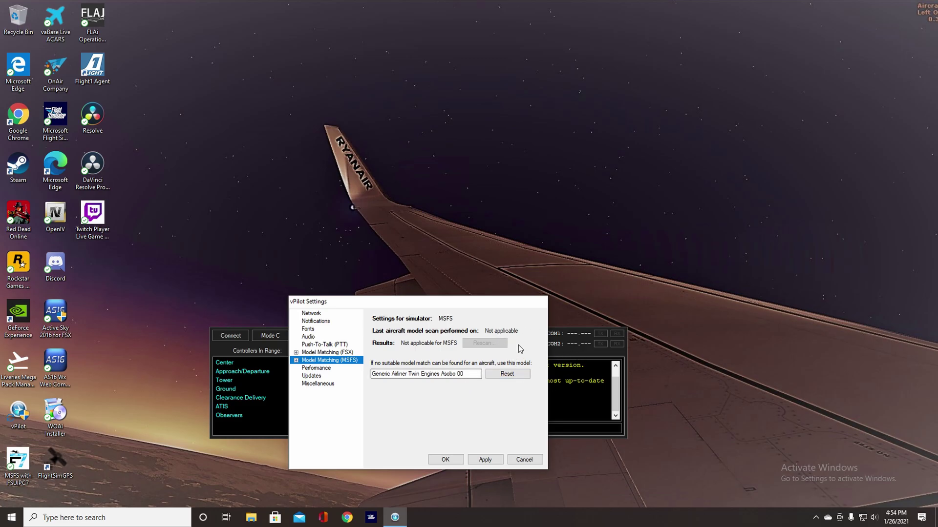
pyautogui.click(326, 369)
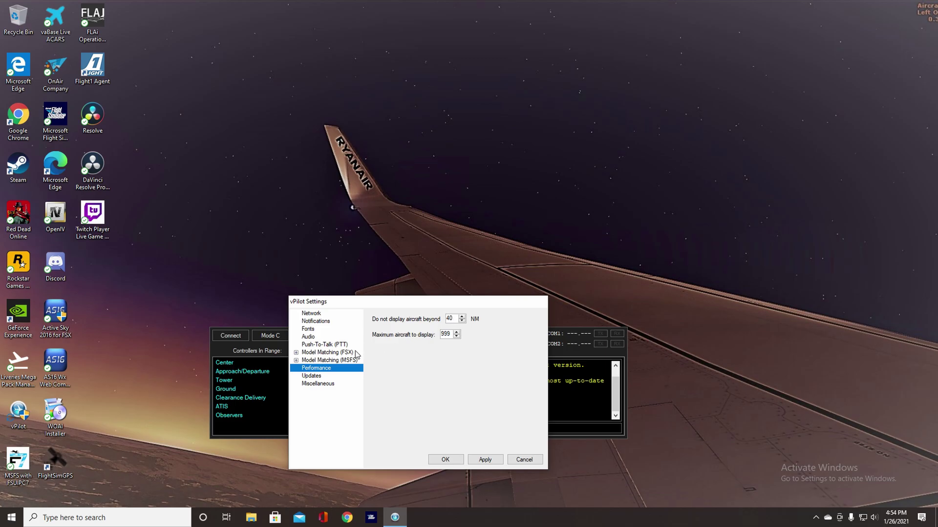
pyautogui.click(316, 376)
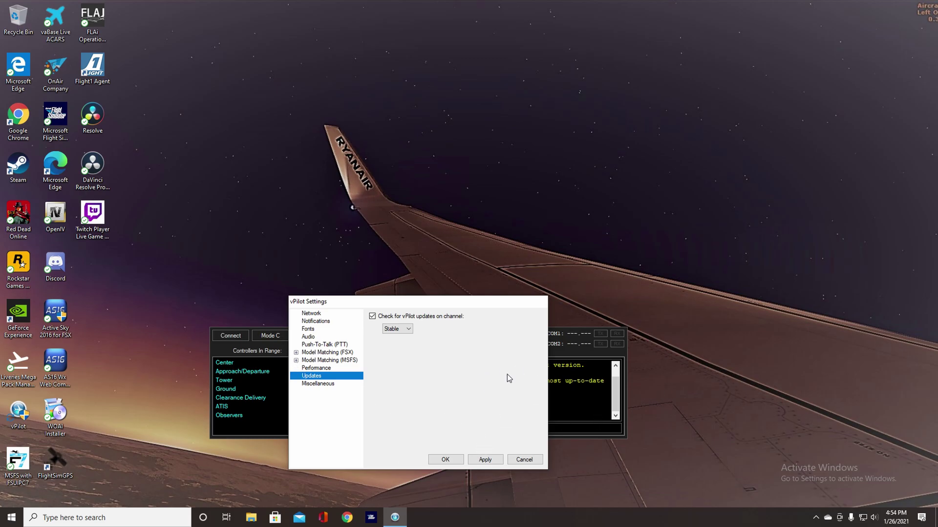
pyautogui.click(318, 384)
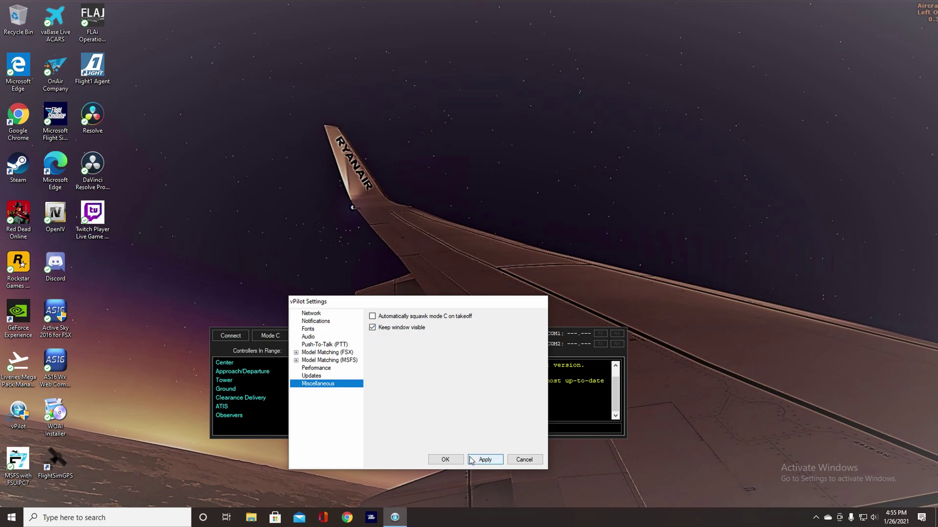
pyautogui.click(525, 462)
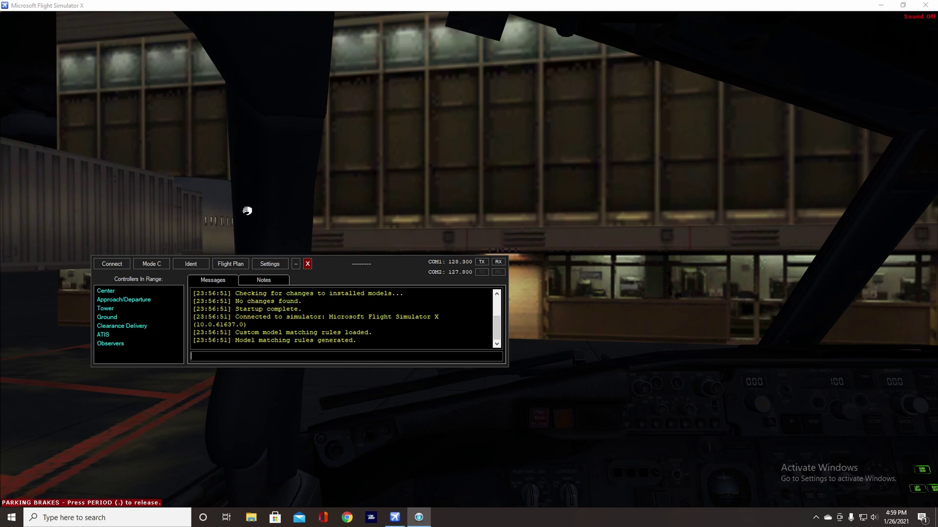
# Connect to the network with callsign OBS1 in shared cockpit (observer) mode
pyautogui.moveTo(383, 266); pyautogui.dragTo(513, 281)
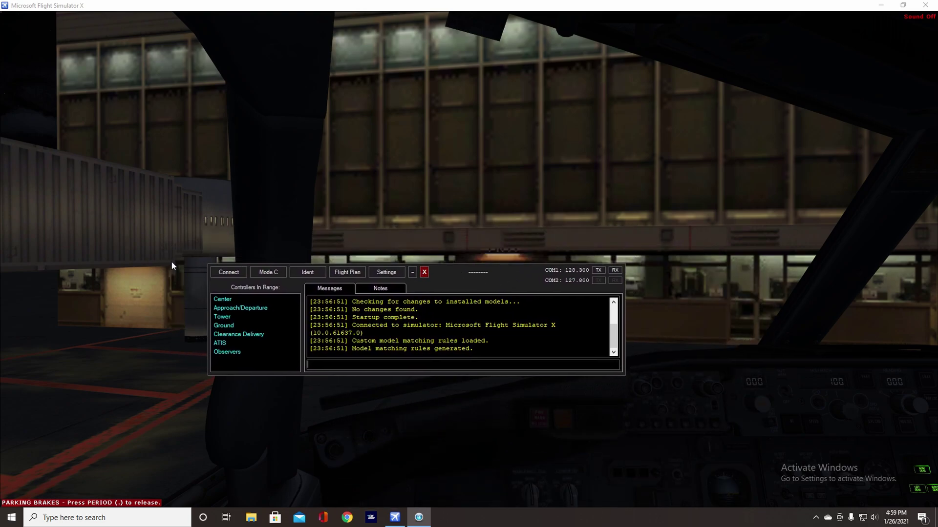
pyautogui.click(229, 273)
pyautogui.doubleClick(383, 329)
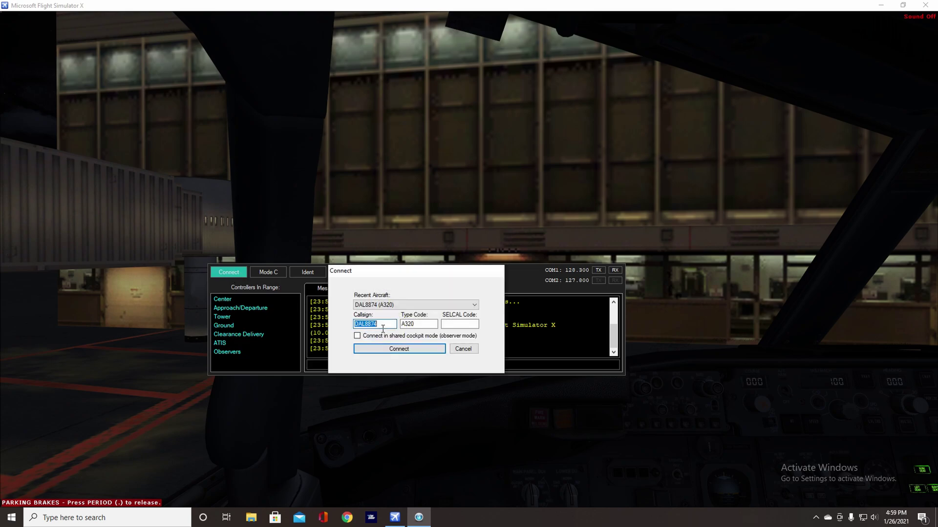
pyautogui.write('OBS1')
pyautogui.click(373, 337)
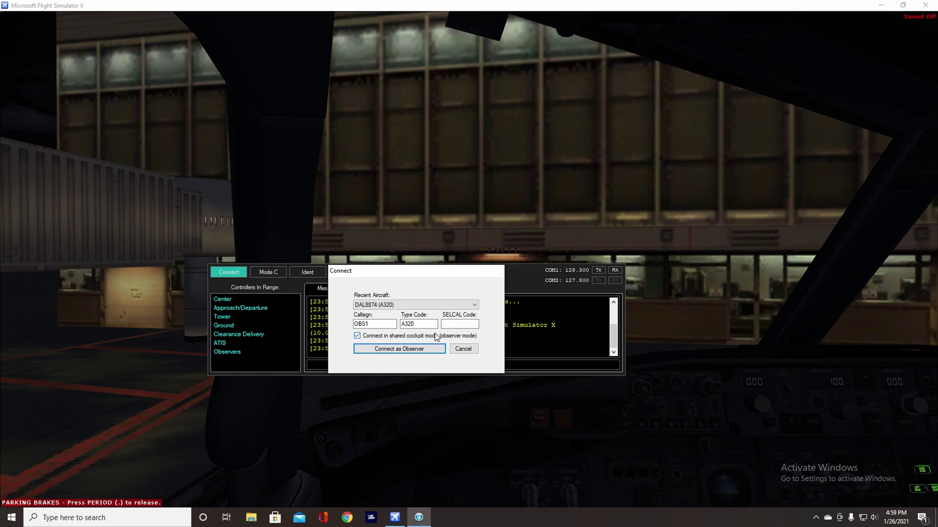
pyautogui.click(397, 350)
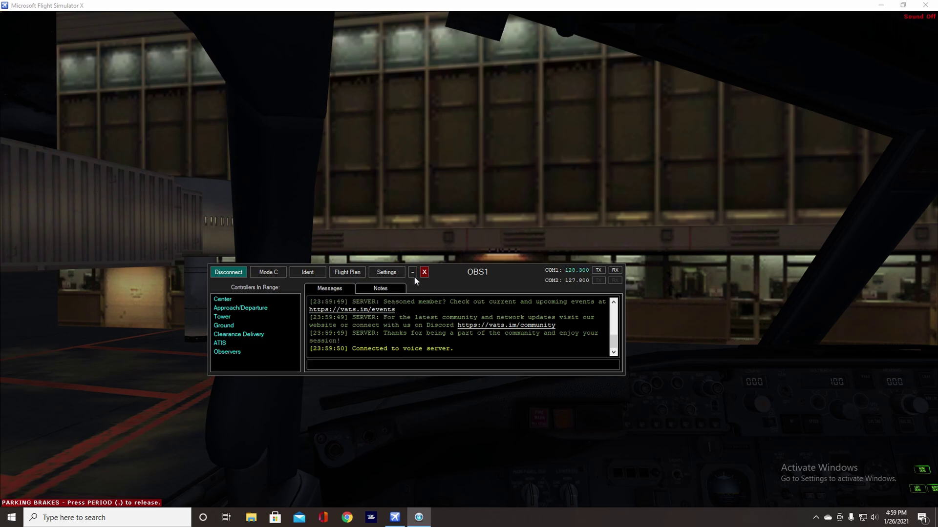
# Tune COM1 to the HOU_81_CTR frequency 134.425 on the cockpit's radio panel
pyautogui.moveTo(414, 277); pyautogui.dragTo(400, 241)
pyautogui.moveTo(253, 275)
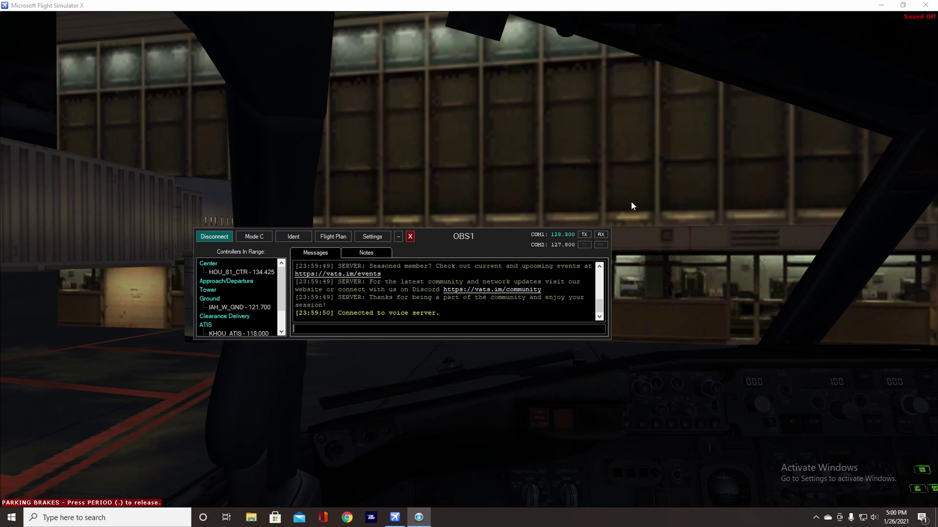
pyautogui.rightClick(670, 254)
pyautogui.click(680, 240)
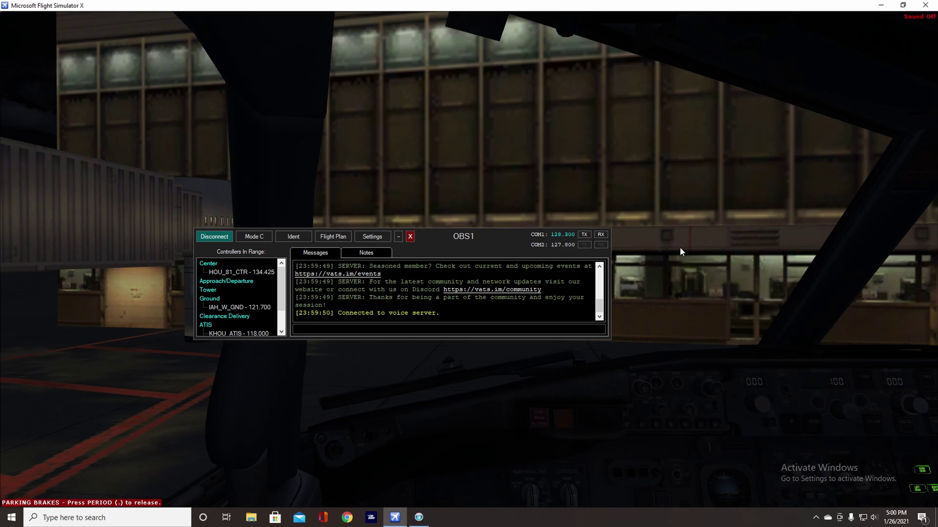
pyautogui.moveTo(523, 346); pyautogui.dragTo(632, 409)
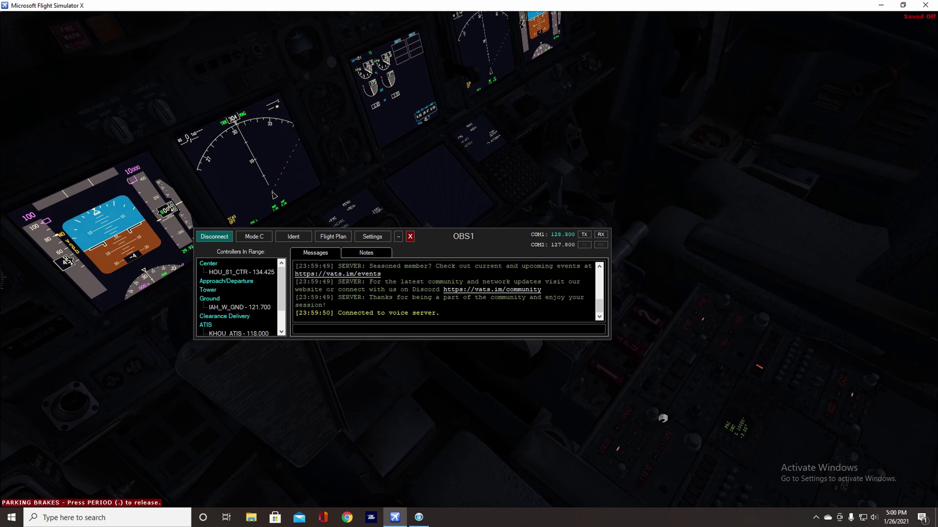
pyautogui.click(623, 436)
pyautogui.moveTo(485, 394); pyautogui.dragTo(485, 337)
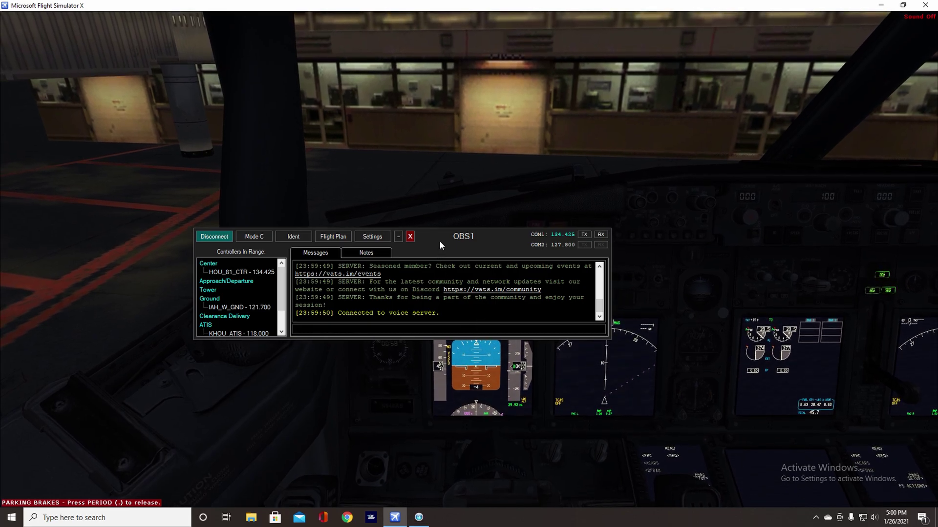
# Move the vPilot window clear of the instruments and look over the cockpit radios and the rest of the controllers in range
pyautogui.moveTo(438, 242); pyautogui.dragTo(245, 30)
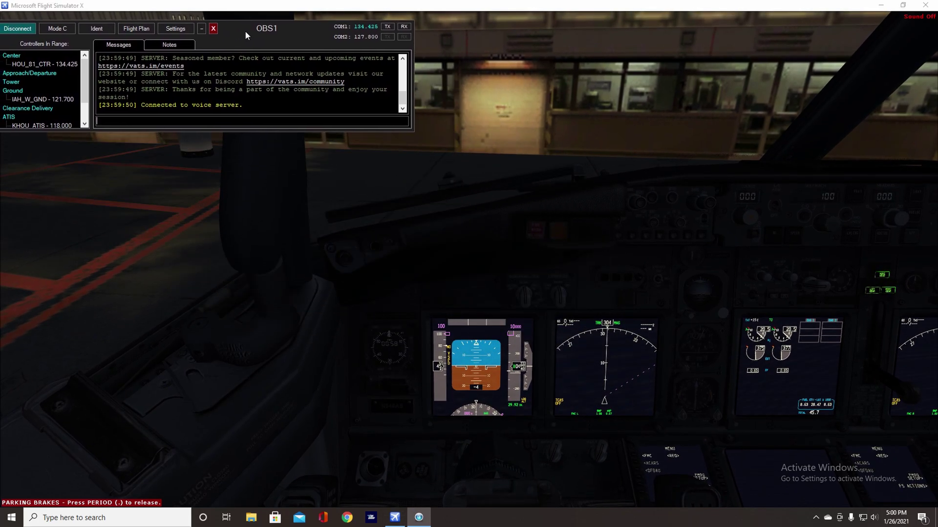
pyautogui.moveTo(491, 187); pyautogui.dragTo(638, 427)
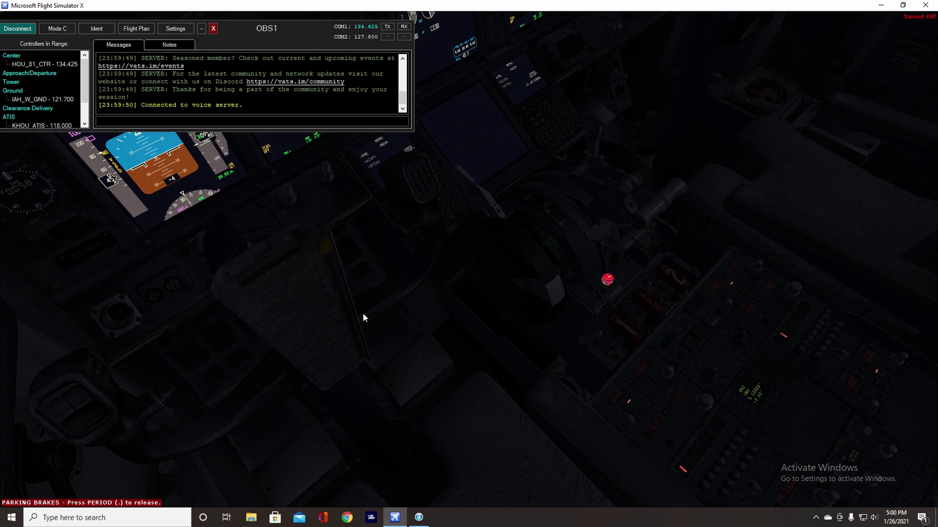
pyautogui.moveTo(362, 307); pyautogui.dragTo(649, 468)
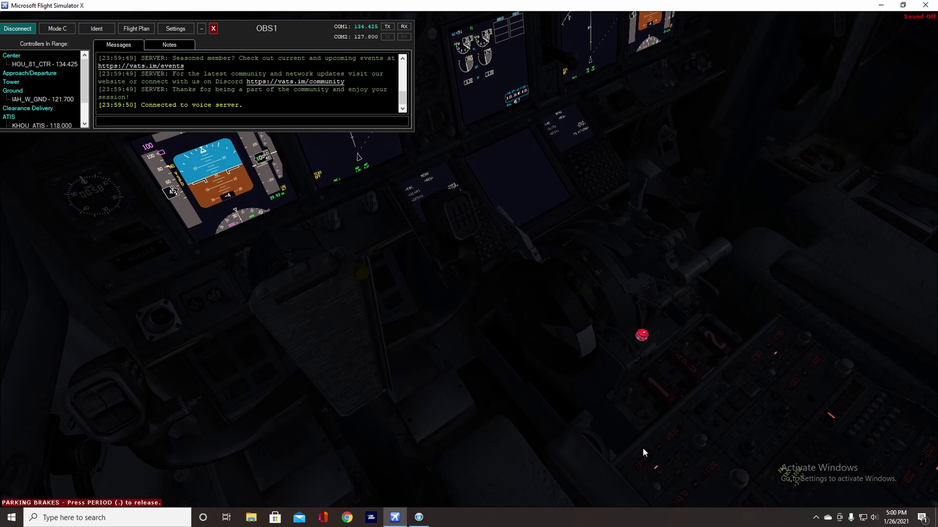
pyautogui.moveTo(294, 336); pyautogui.dragTo(555, 327)
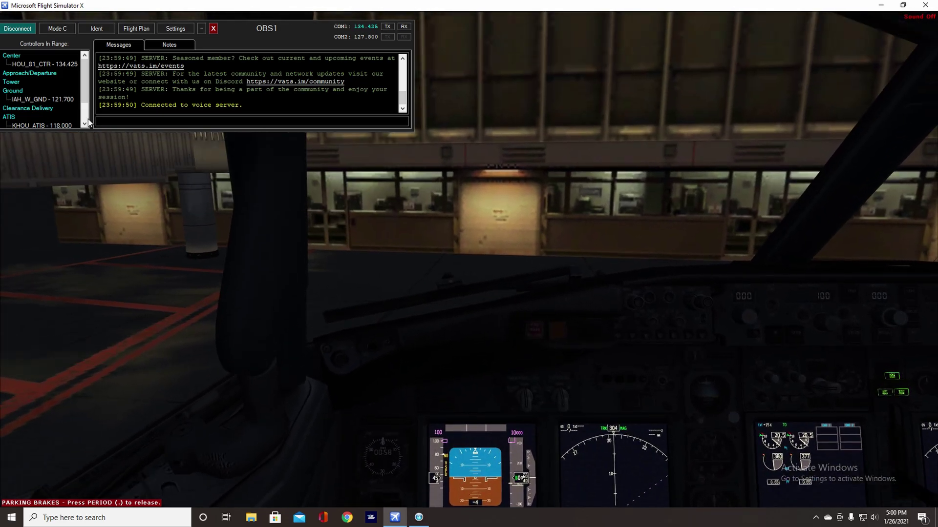
pyautogui.moveTo(82, 93); pyautogui.dragTo(81, 111)
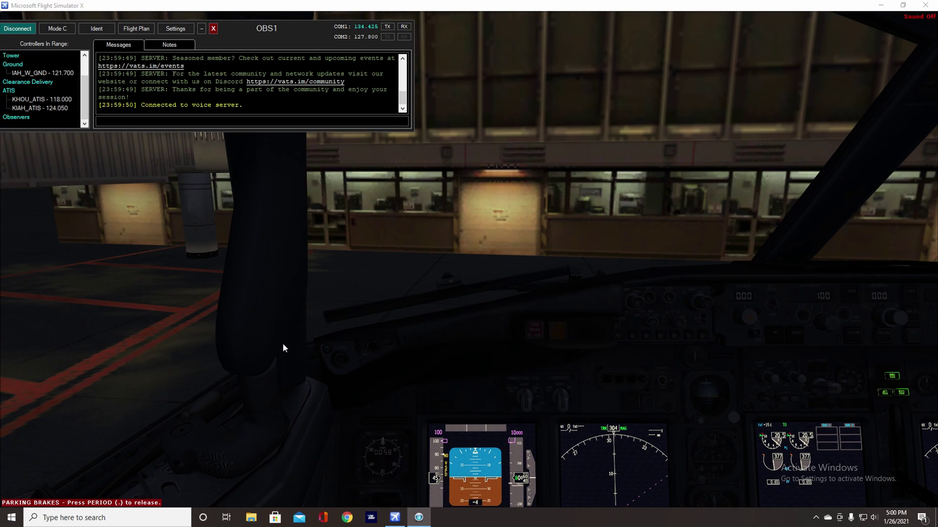
# Switch to Chrome, minimize the vPilot window and search Google for "vatsim map"
pyautogui.click(349, 518)
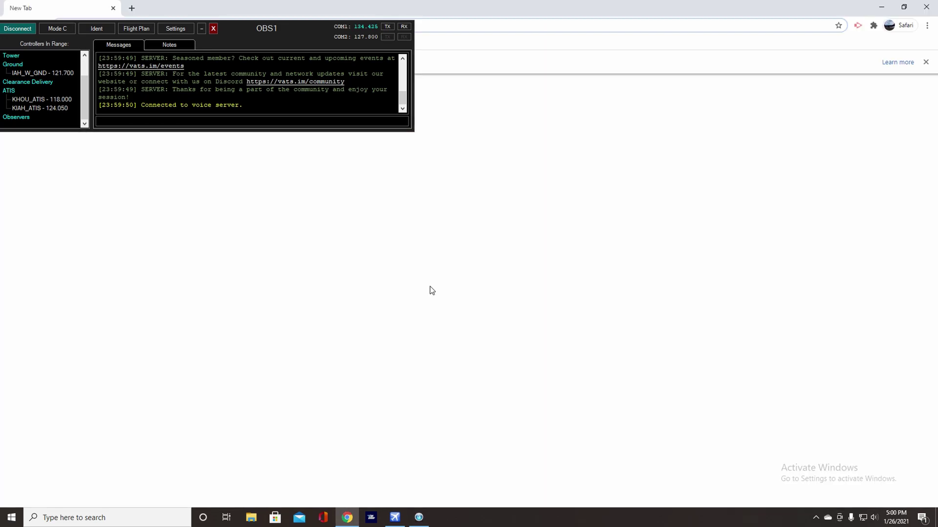
pyautogui.click(201, 28)
pyautogui.click(307, 26)
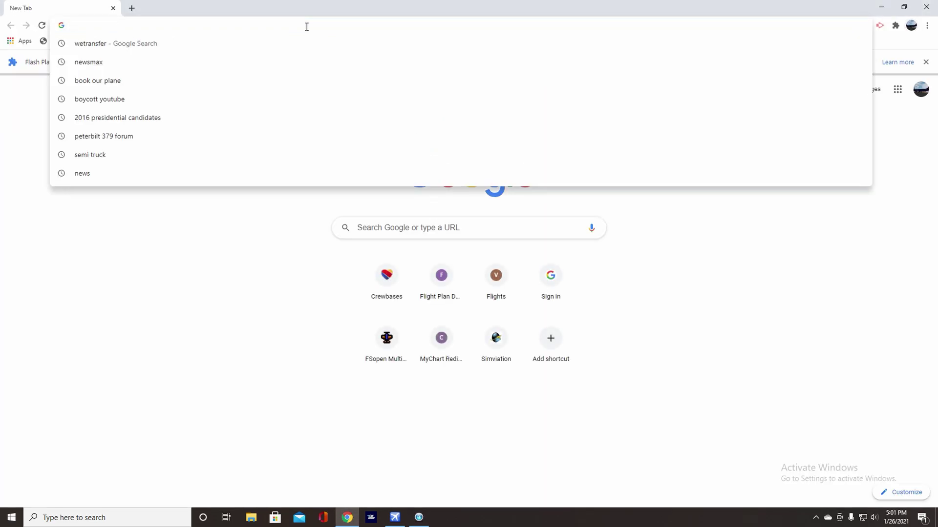
pyautogui.write('vatsim map')
pyautogui.press('Return')
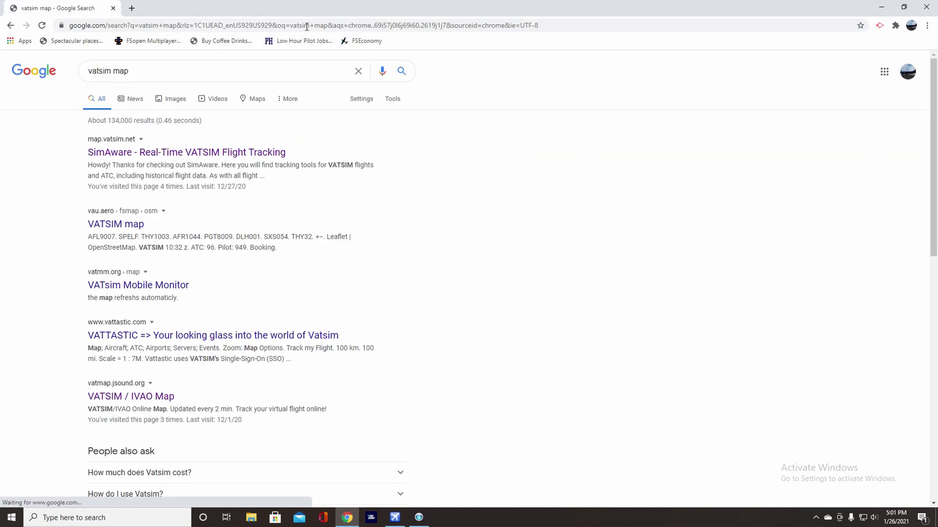
# Open the vau.aero VATSIM map from the search results and inspect the controller coverage around Houston
pyautogui.click(114, 224)
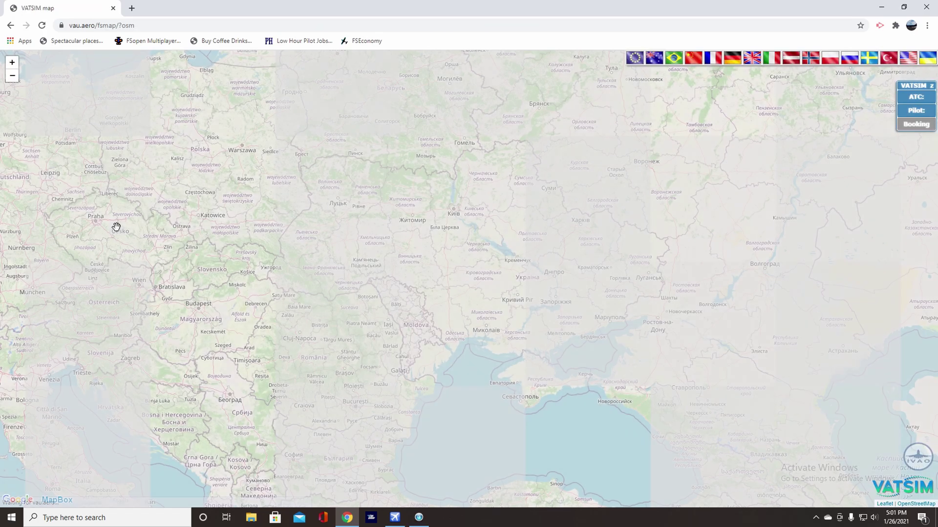
pyautogui.scroll(-1, 397, 207)
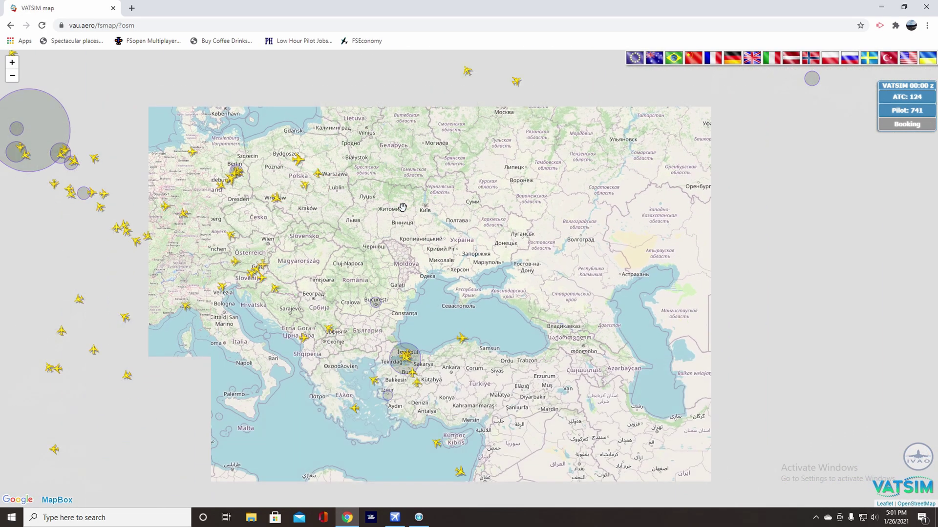
pyautogui.scroll(-1, 308, 207)
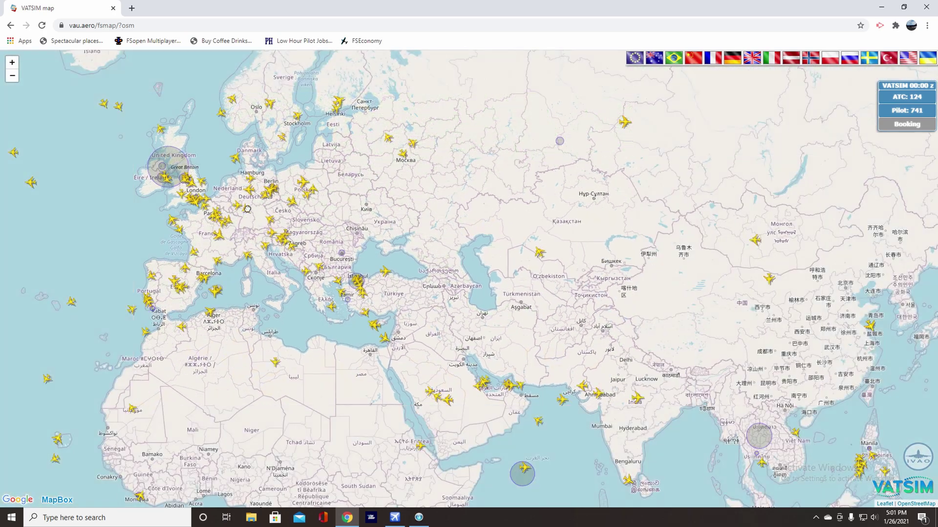
pyautogui.moveTo(235, 222); pyautogui.dragTo(633, 280)
pyautogui.moveTo(293, 235); pyautogui.dragTo(653, 193)
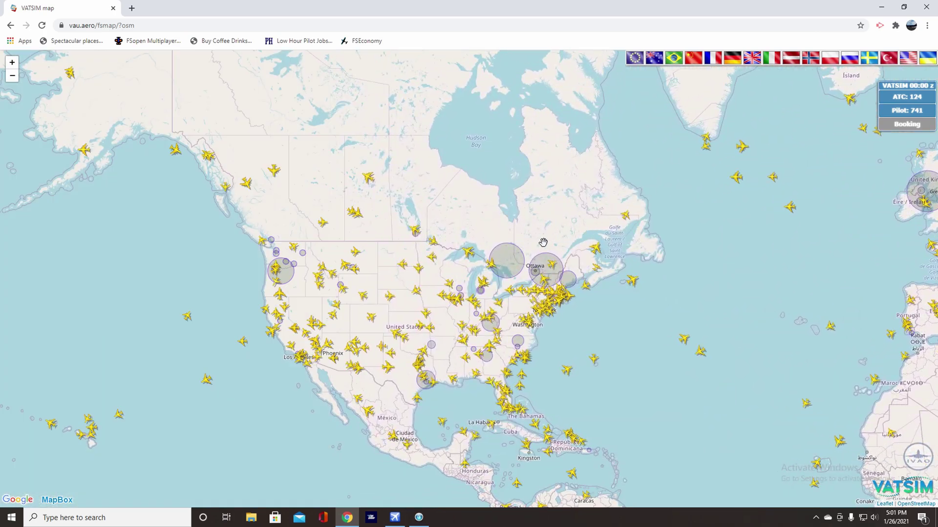
pyautogui.moveTo(452, 372); pyautogui.dragTo(483, 323)
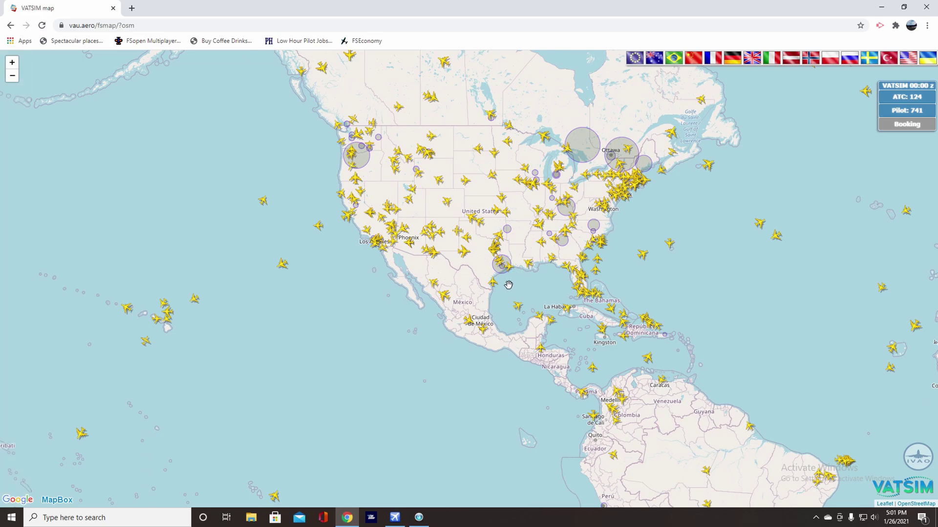
pyautogui.scroll(2, 503, 283)
pyautogui.scroll(4, 510, 269)
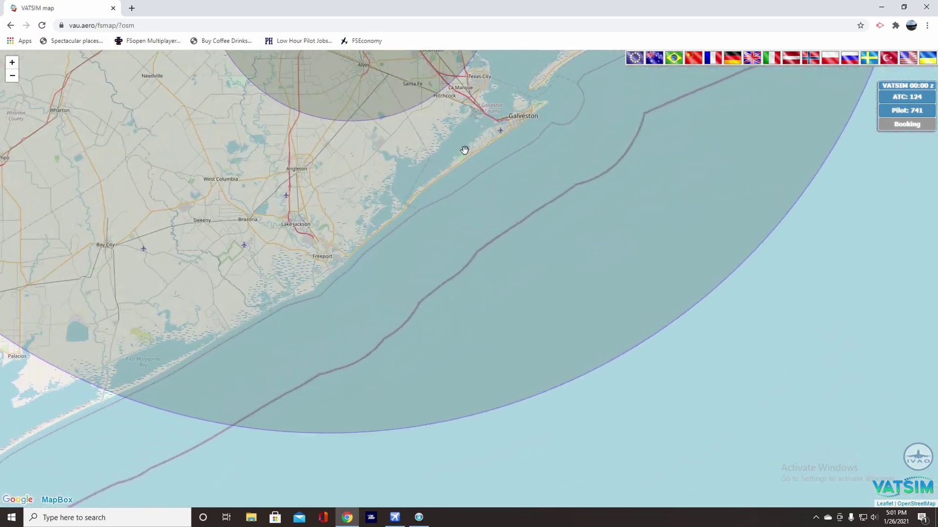
pyautogui.moveTo(464, 150); pyautogui.dragTo(536, 387)
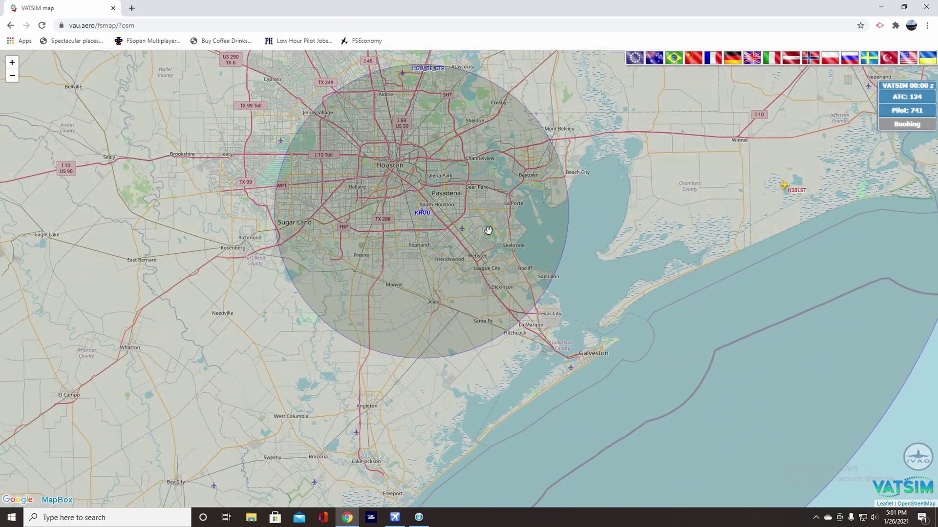
pyautogui.moveTo(438, 206); pyautogui.dragTo(480, 267)
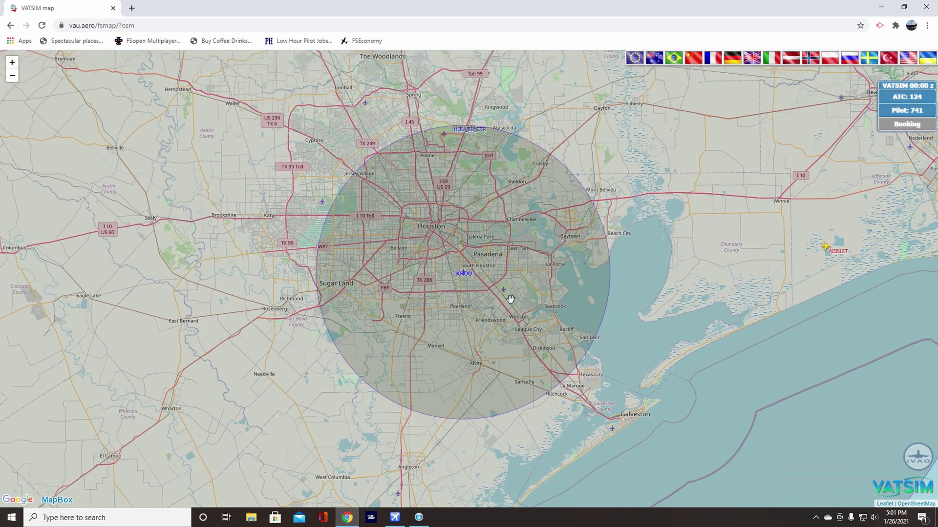
pyautogui.moveTo(458, 231); pyautogui.dragTo(494, 259)
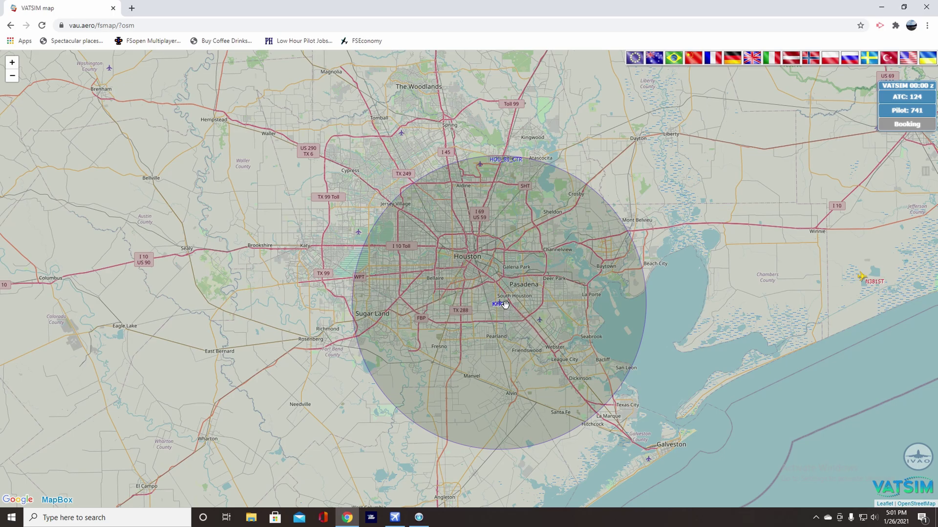
# Examine the wider map for controller coverage areas across Texas and the southern United States
pyautogui.scroll(-1, 617, 293)
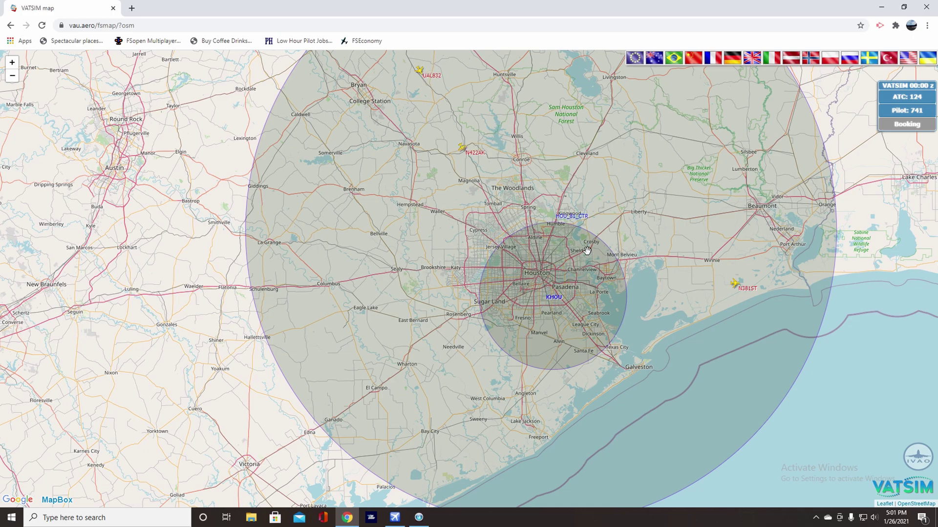
pyautogui.scroll(-2, 537, 239)
pyautogui.moveTo(503, 180); pyautogui.dragTo(504, 301)
pyautogui.rightClick(505, 302)
pyautogui.click(619, 244)
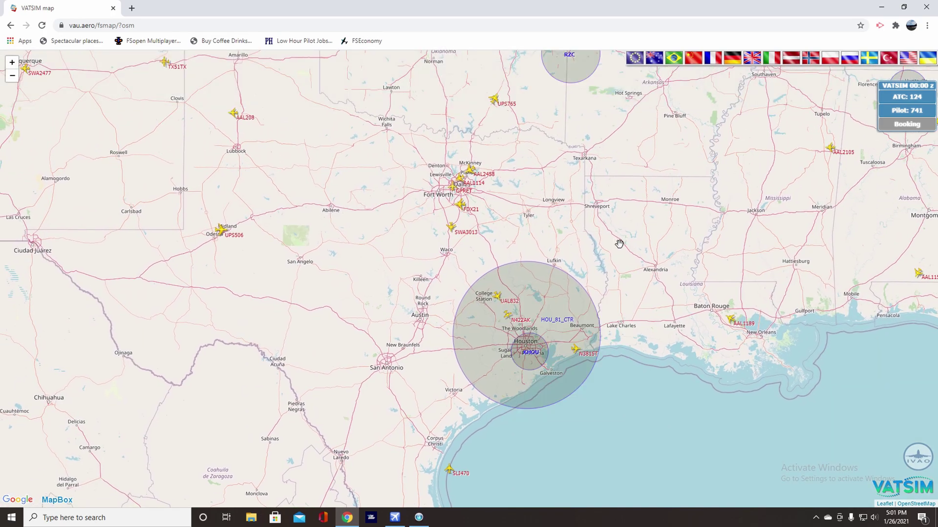
pyautogui.moveTo(507, 225); pyautogui.dragTo(558, 336)
pyautogui.scroll(-1, 371, 259)
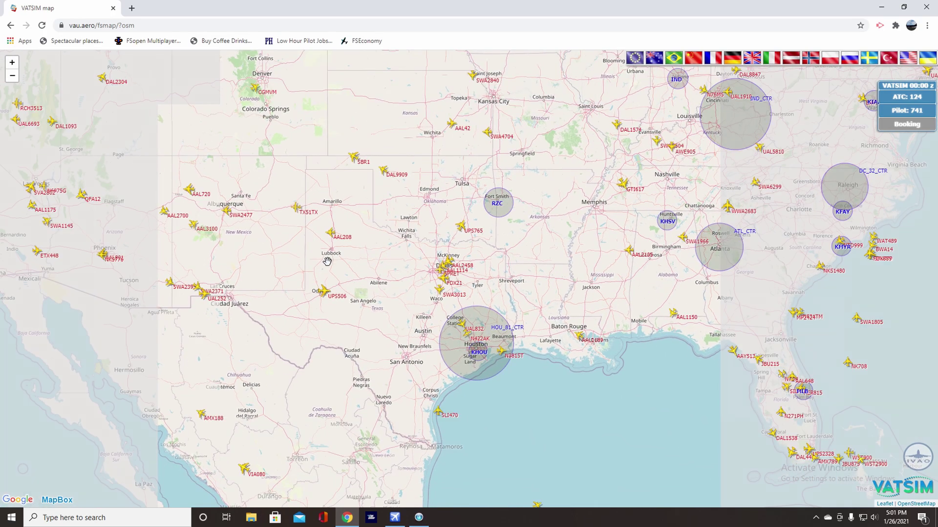
pyautogui.moveTo(364, 287); pyautogui.dragTo(536, 300)
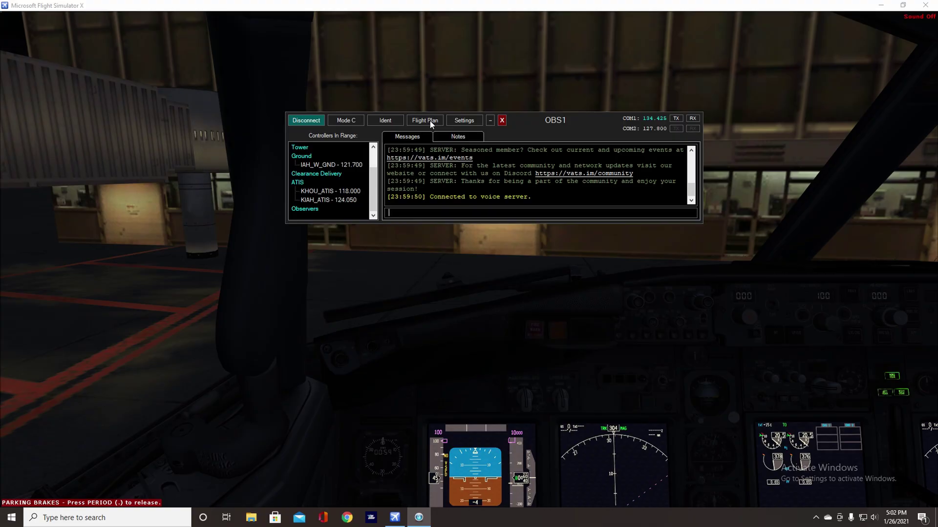
# Look at vPilot's flight plan form, close it and disconnect from the network
pyautogui.click(430, 121)
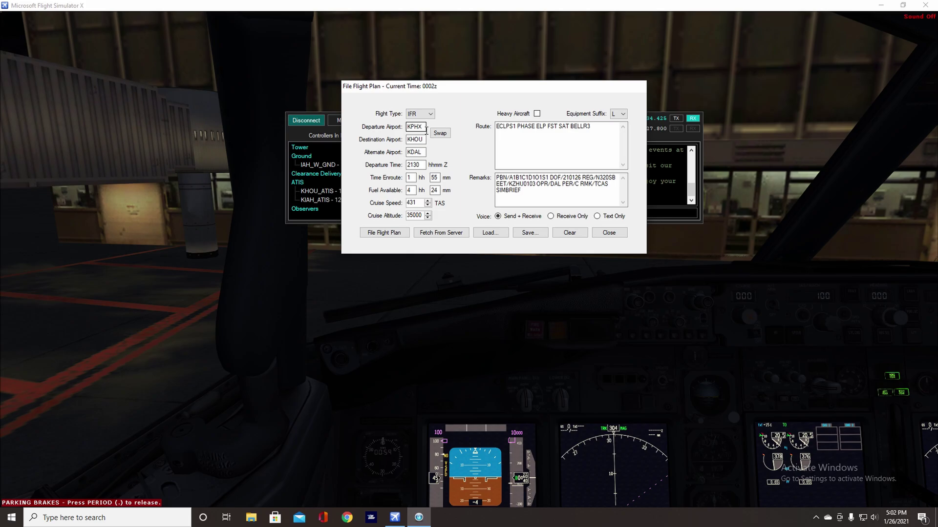
pyautogui.click(614, 233)
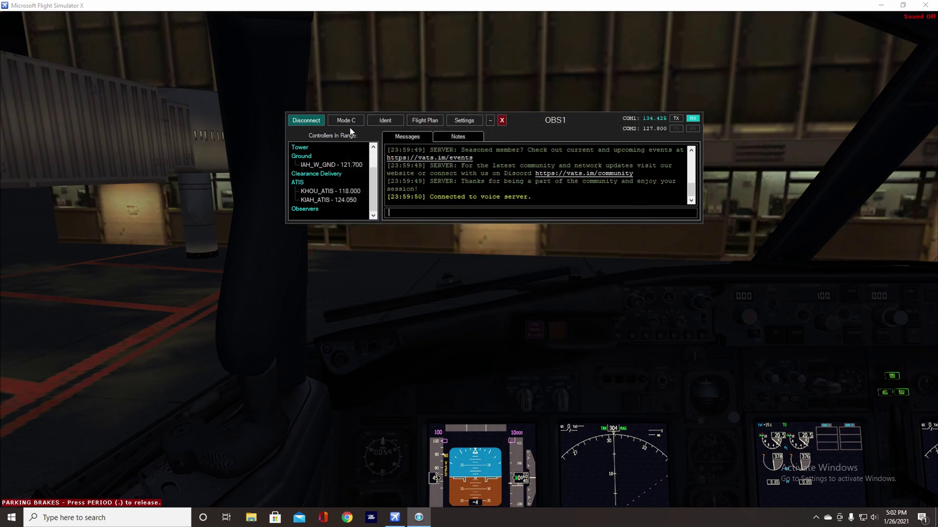
pyautogui.click(313, 121)
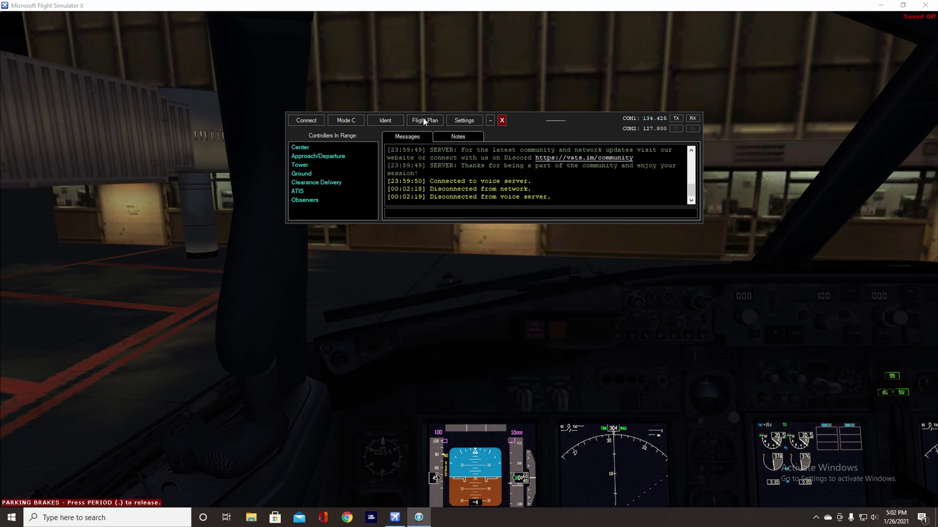
# Reopen the flight plan form, select IFR as the flight type and review the route and remarks
pyautogui.click(423, 120)
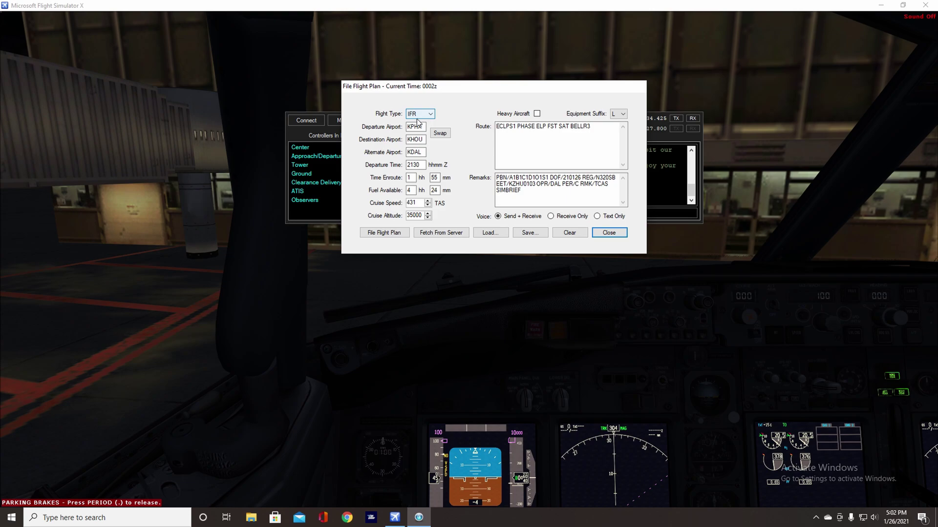
pyautogui.click(411, 115)
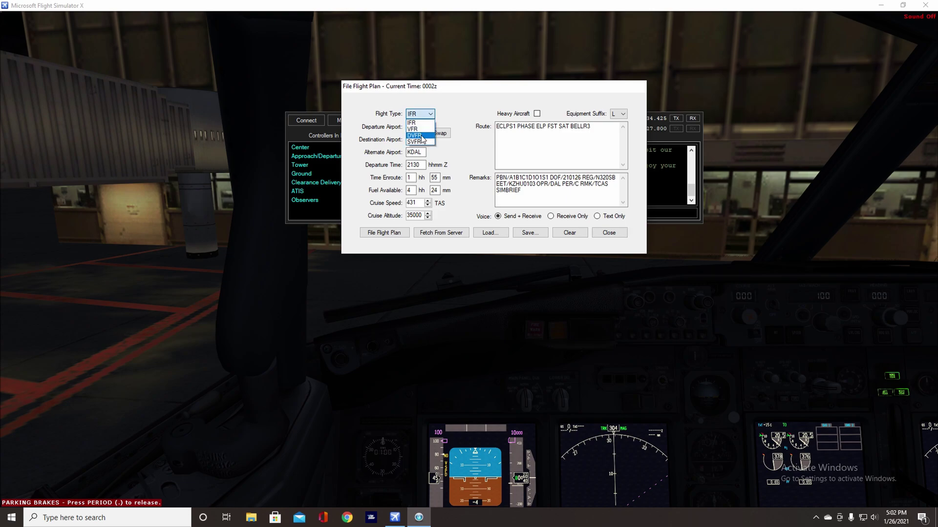
pyautogui.click(418, 123)
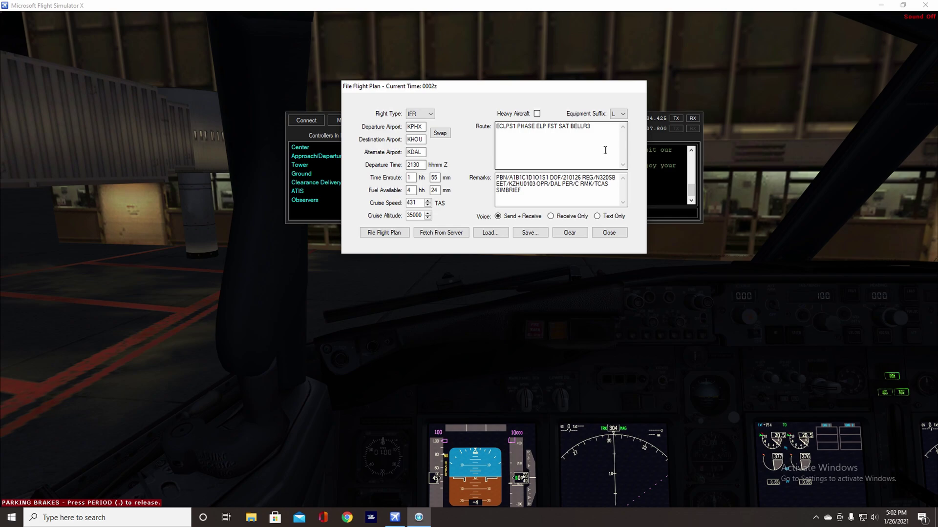
pyautogui.click(595, 177)
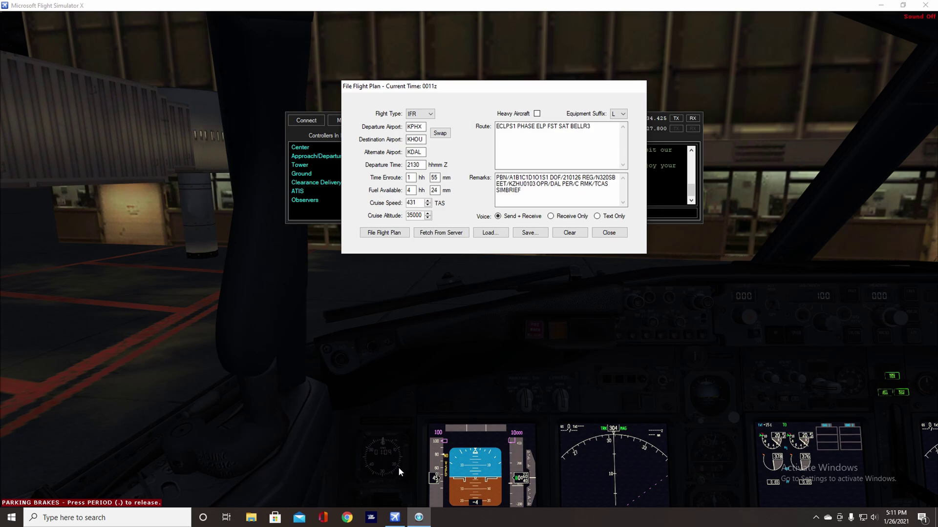
# Switch to Chrome, clear away the flight plan form and vPilot window, and open simbrief.com
pyautogui.click(351, 515)
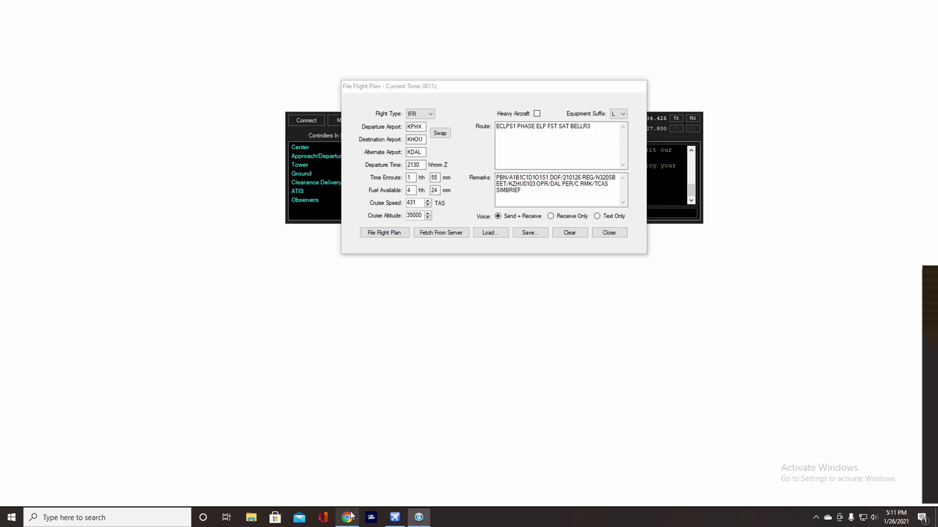
pyautogui.click(611, 234)
pyautogui.click(491, 121)
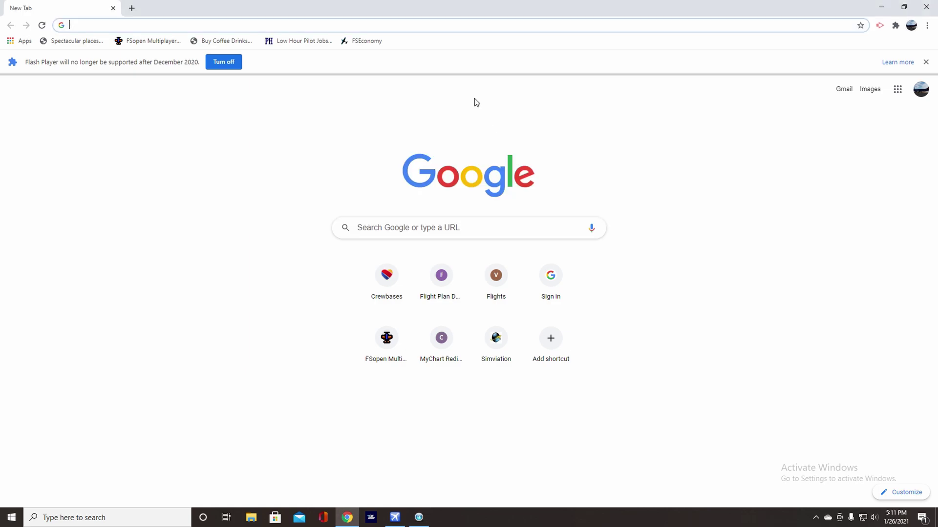
pyautogui.write('simbrie')
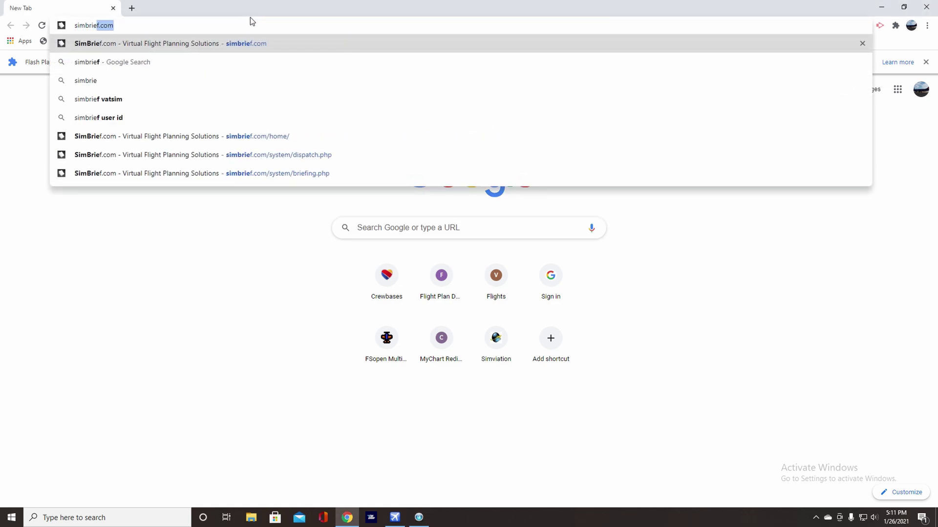
pyautogui.click(246, 43)
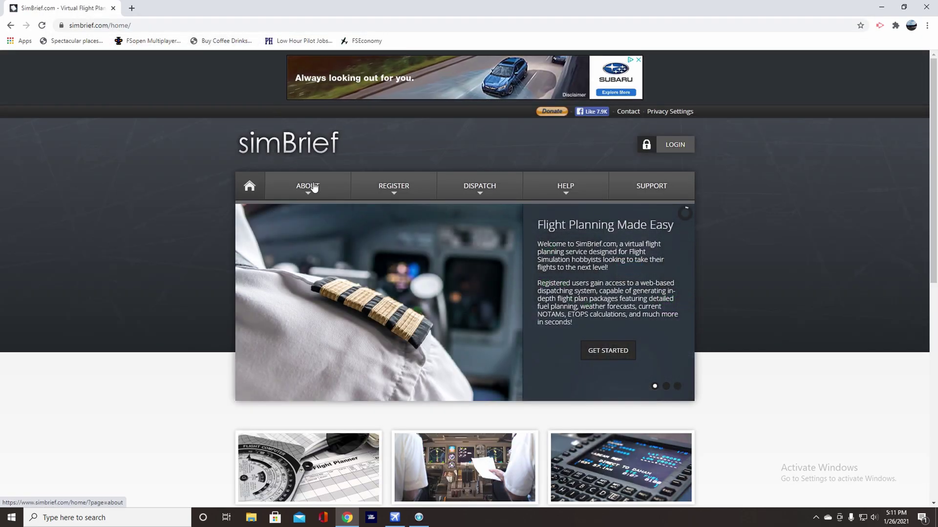
# Open SimBrief's account creation page and look over the registration information
pyautogui.moveTo(391, 186)
pyautogui.click(405, 216)
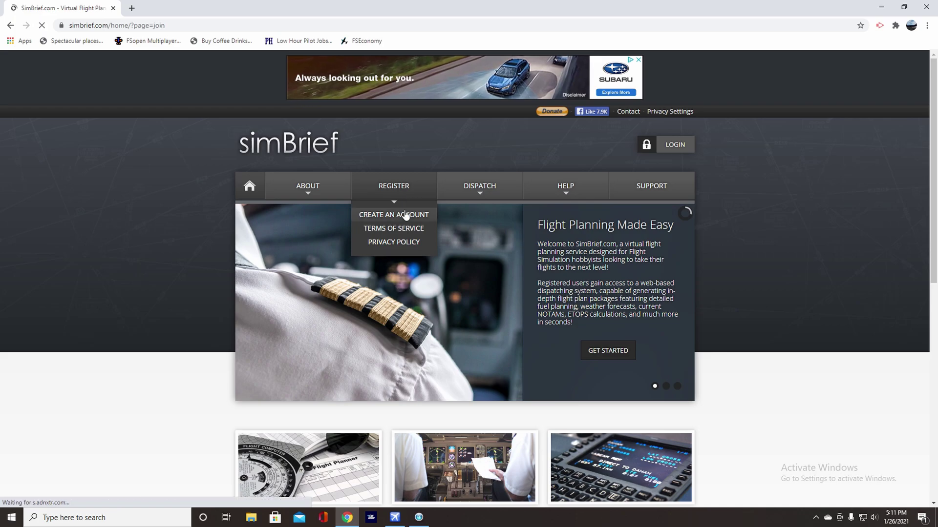
pyautogui.scroll(-1, 398, 232)
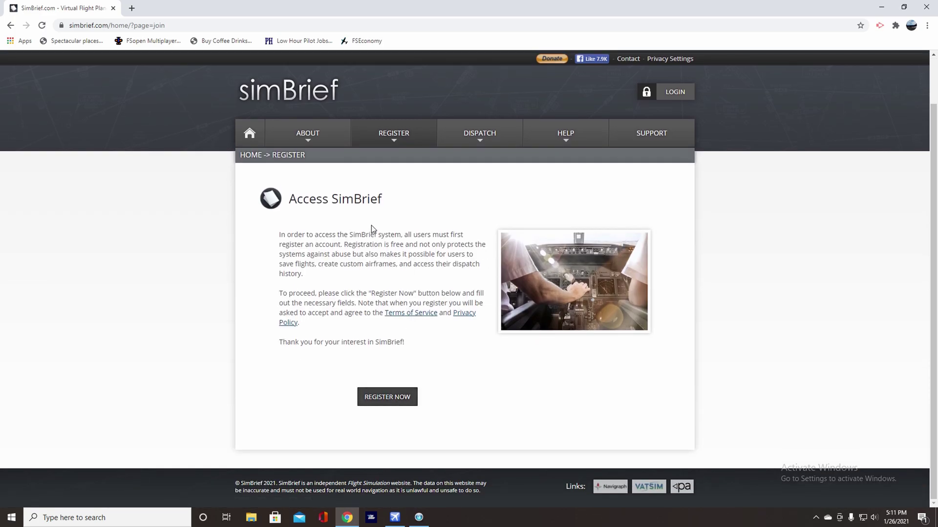
# Open SimBrief's dispatch system and create a new flight
pyautogui.moveTo(494, 145)
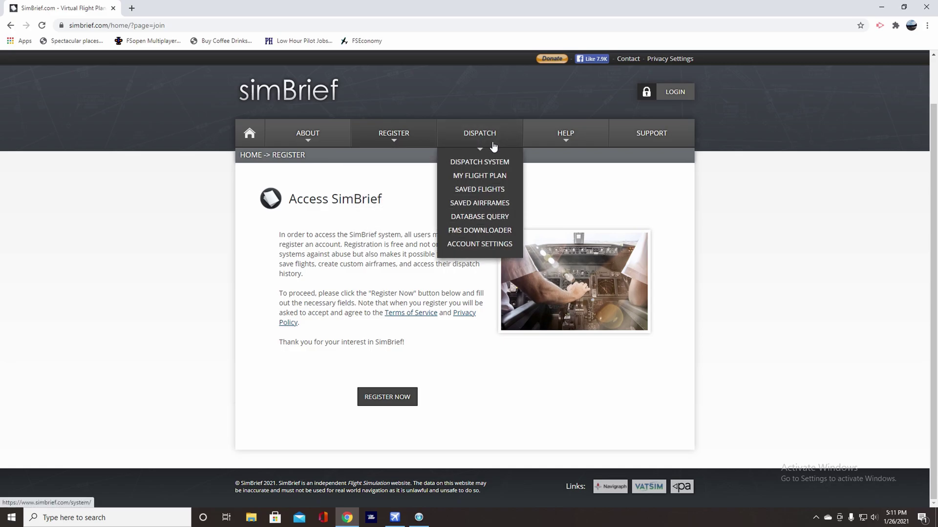
pyautogui.click(494, 146)
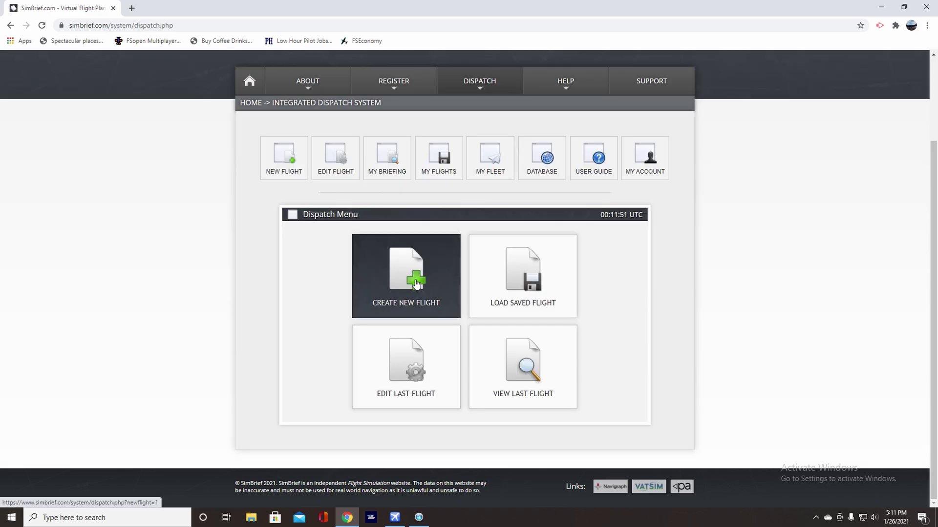
pyautogui.click(413, 285)
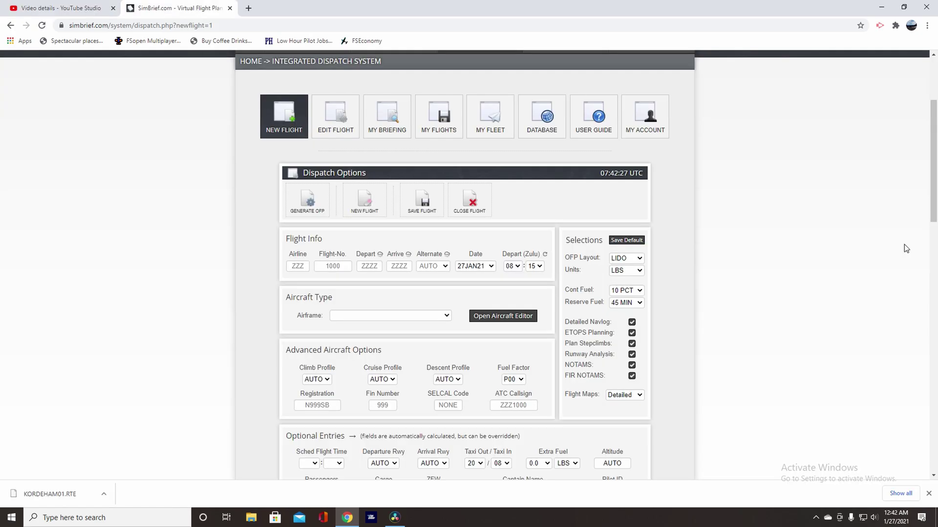
# Enter airline DAL and flight number 1356 for the new flight, and set the reserve fuel to 60 MIN
pyautogui.click(342, 268)
pyautogui.click(298, 269)
pyautogui.write('DAL')
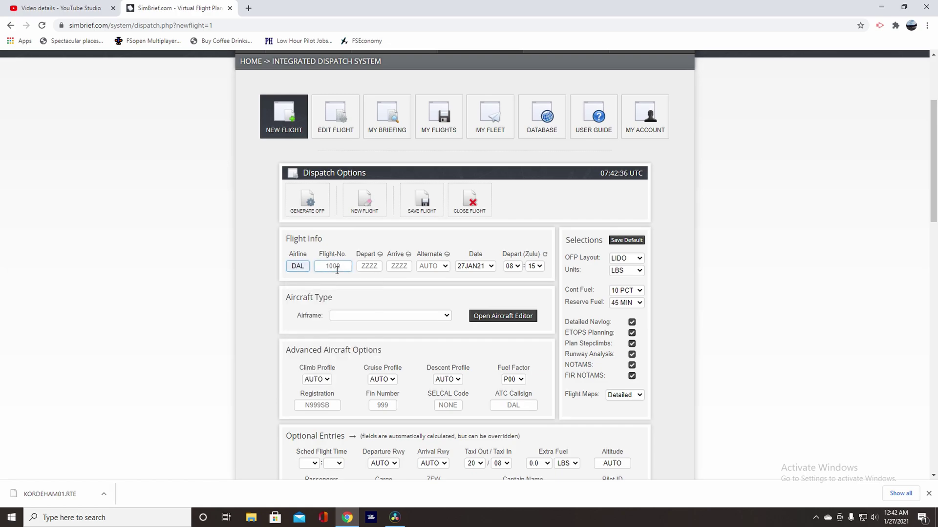
pyautogui.click(337, 270)
pyautogui.click(339, 289)
pyautogui.click(633, 303)
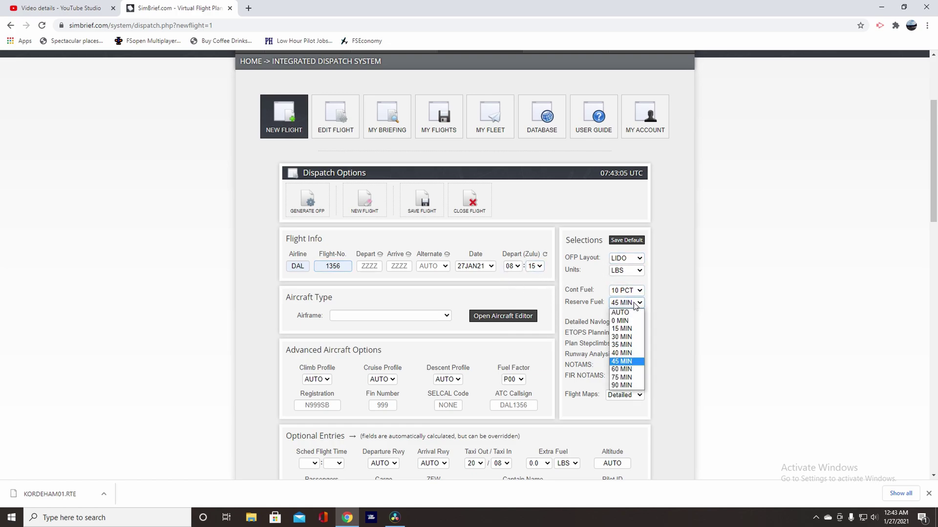
pyautogui.click(619, 369)
# Look through the available airframes for the new flight, from the Airbus types down to the Boeing 737 variants
pyautogui.click(400, 316)
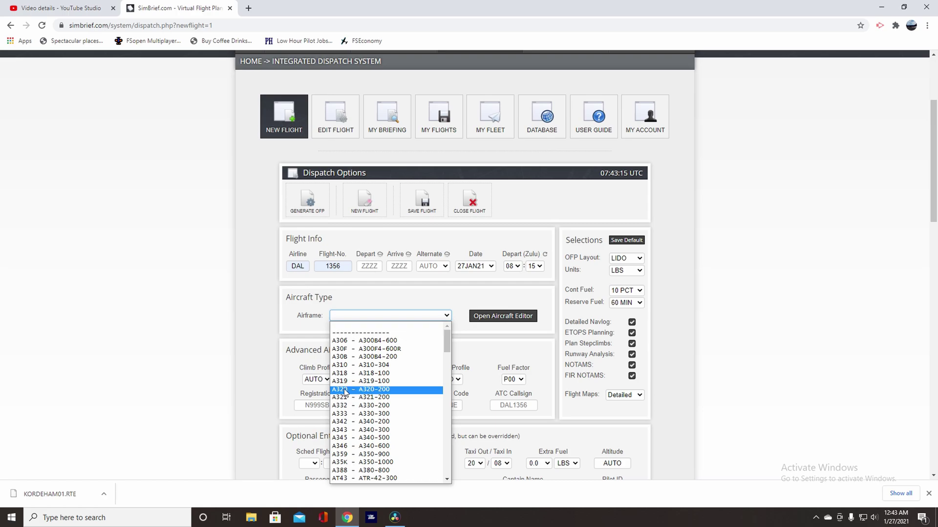
pyautogui.scroll(-4, 367, 390)
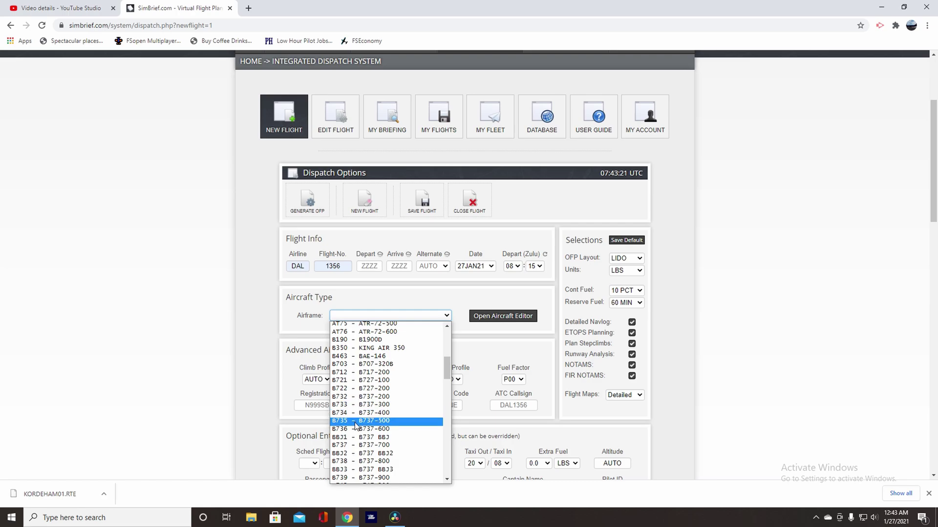
pyautogui.click(443, 316)
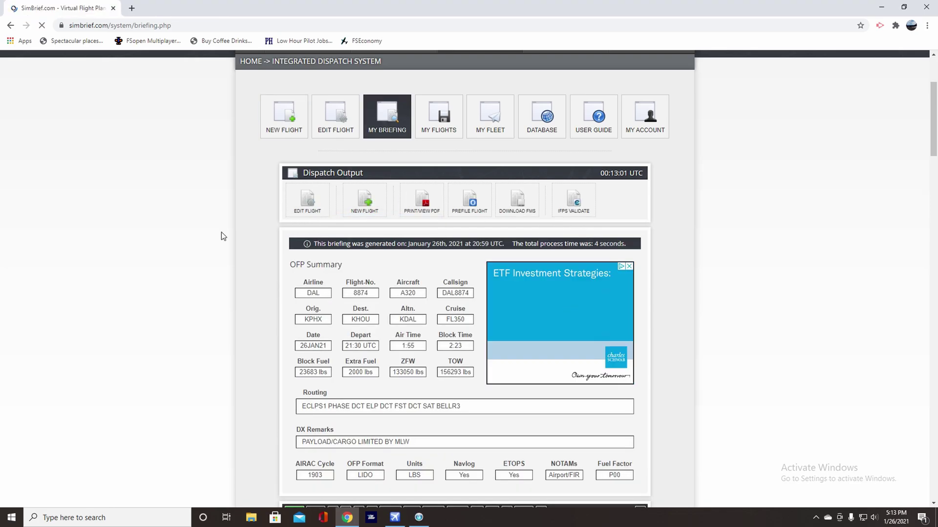
# Review the KPHX–KHOU briefing for DAL8874, covering the OFP summary, route map and paperwork preview
pyautogui.scroll(-2, 222, 233)
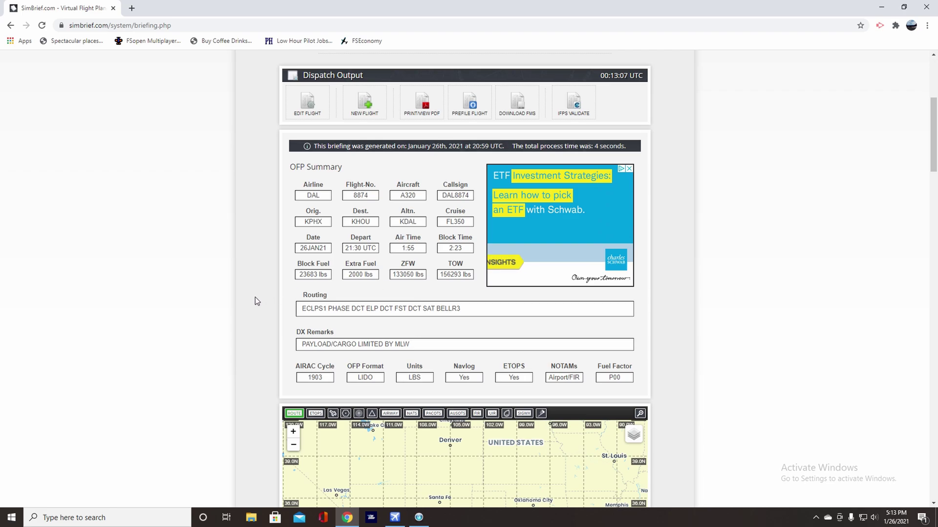
pyautogui.scroll(-2, 242, 283)
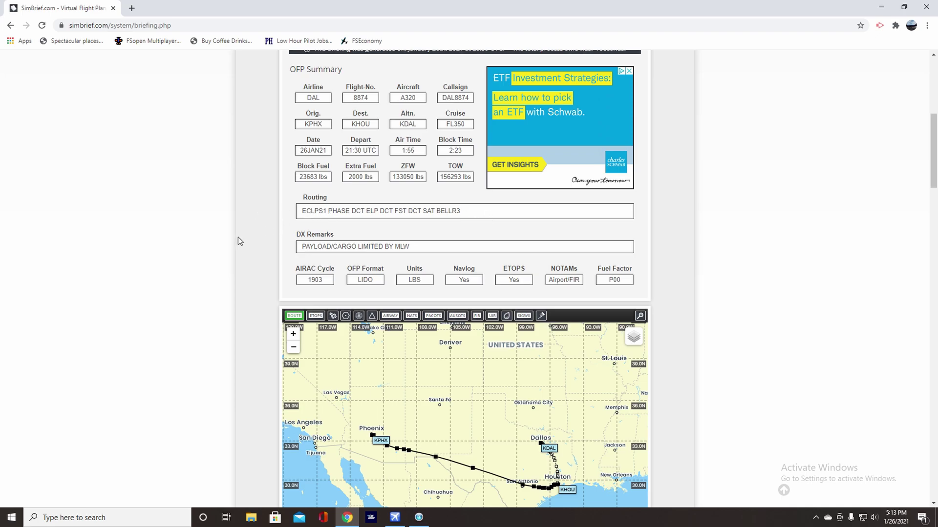
pyautogui.scroll(-10, 175, 267)
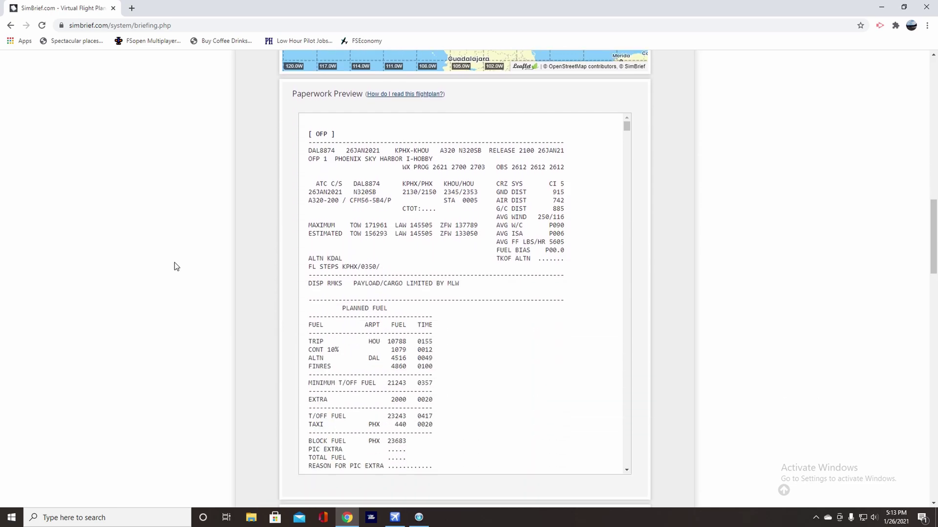
pyautogui.scroll(-15, 435, 202)
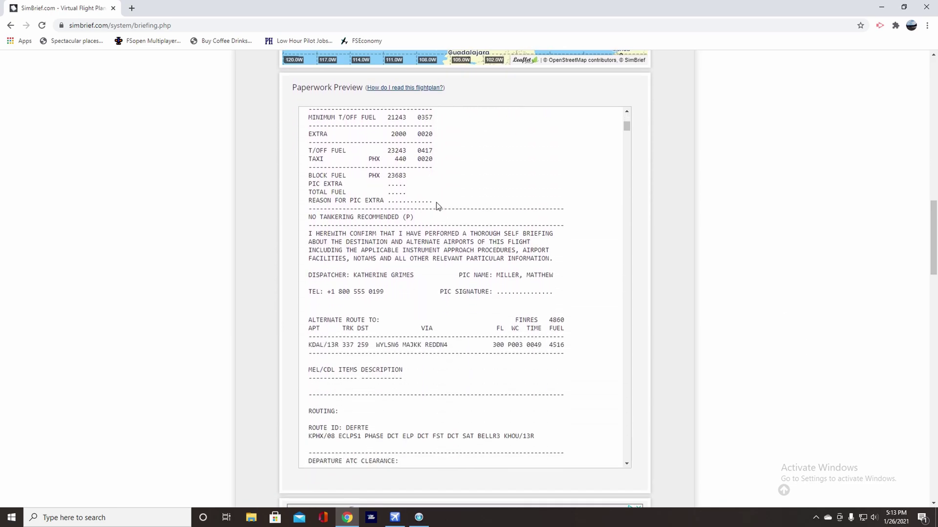
pyautogui.scroll(-20, 436, 203)
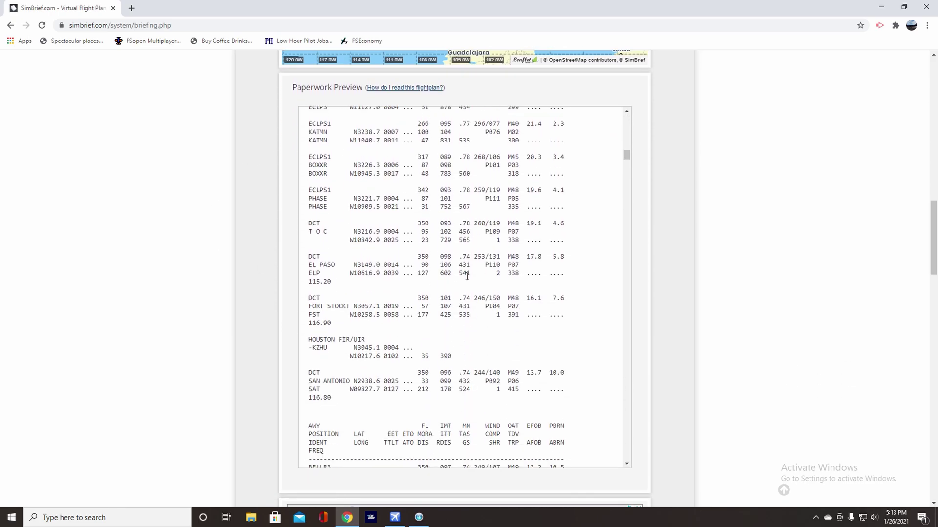
# Examine the flight plan download formats, including PMDG and vPilot, down to the network prefile options
pyautogui.scroll(-7, 255, 306)
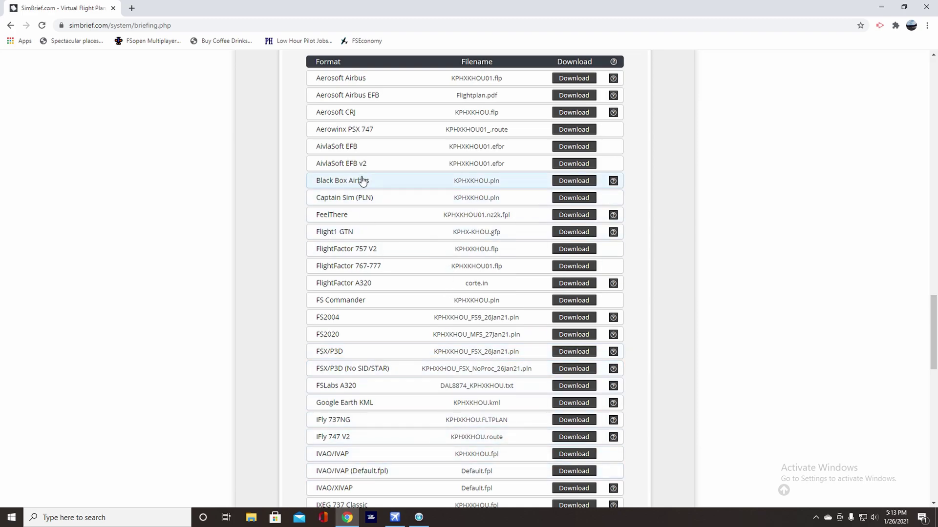
pyautogui.scroll(-2, 227, 237)
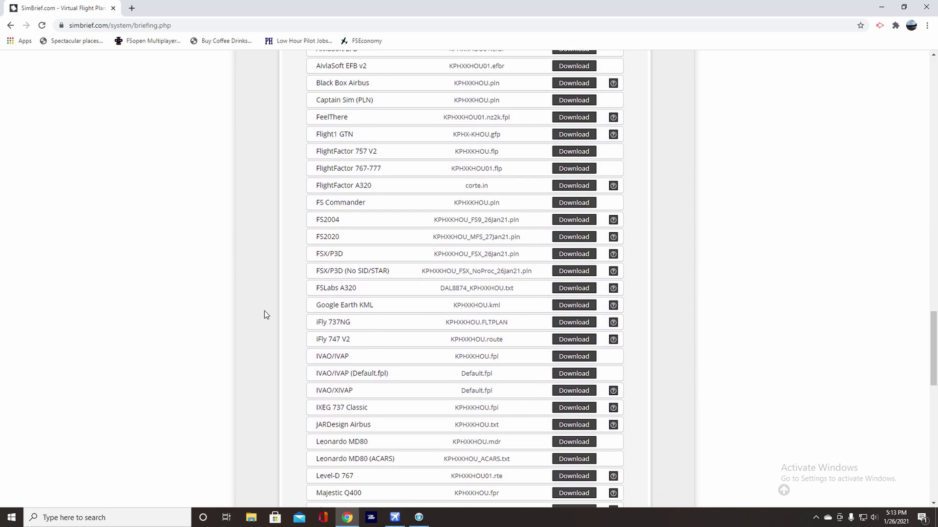
pyautogui.scroll(-1, 282, 359)
pyautogui.scroll(-1, 286, 359)
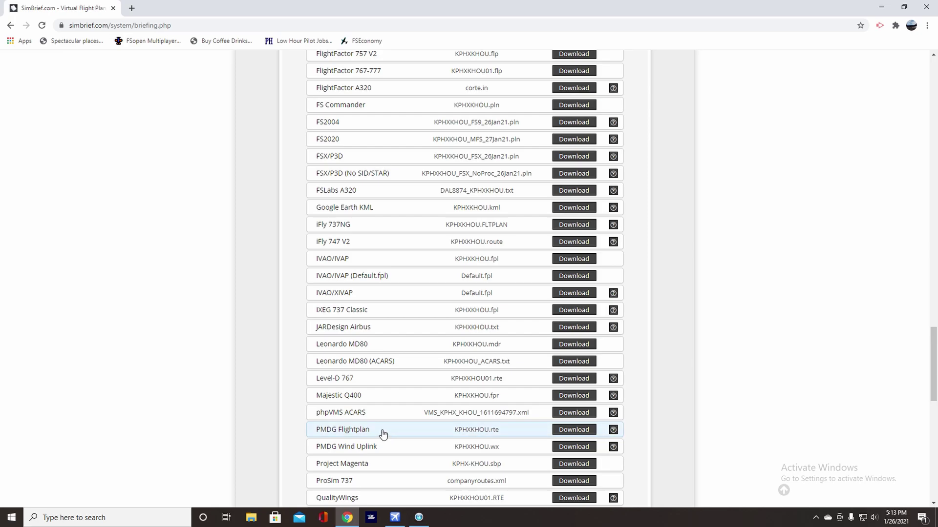
pyautogui.scroll(-2, 386, 432)
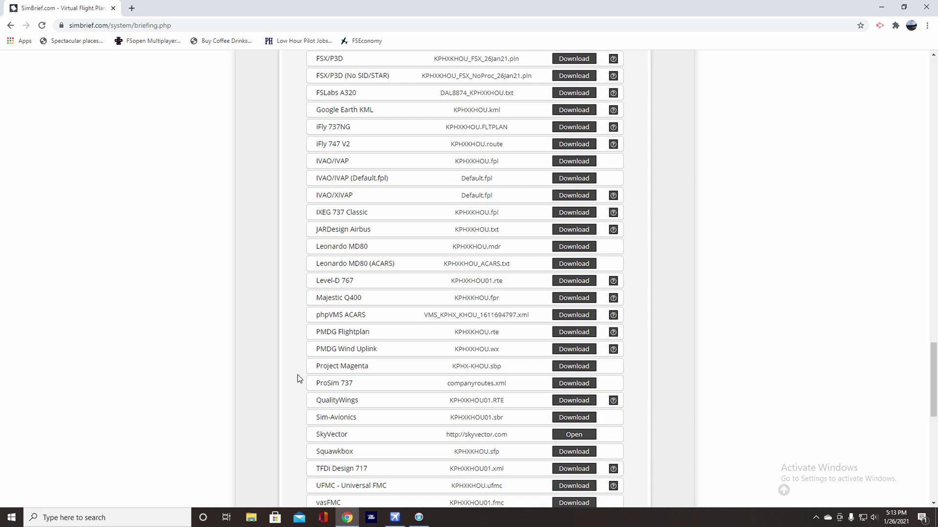
pyautogui.scroll(-3, 270, 397)
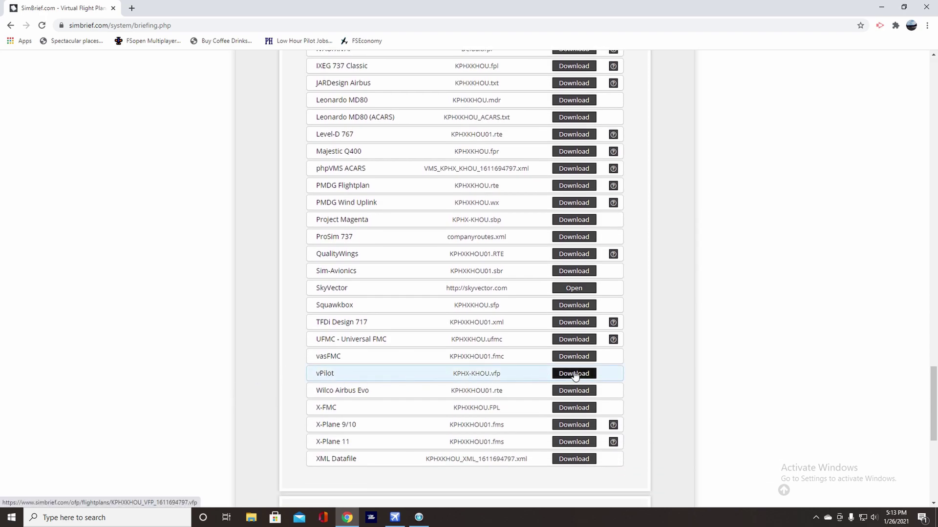
pyautogui.scroll(-7, 236, 387)
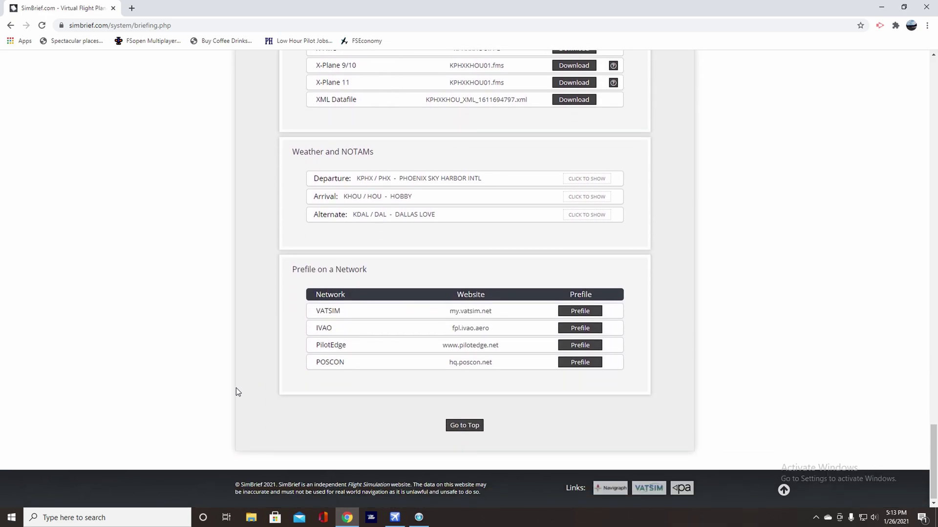
# Prefile the DAL8874 flight plan on VATSIM, file it from the prefilled form, and close the myVATSIM page
pyautogui.click(580, 311)
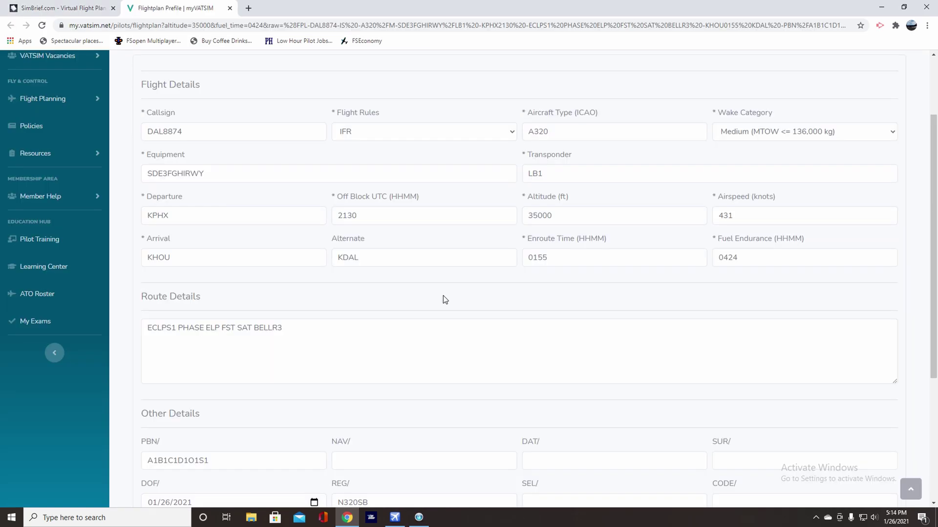
pyautogui.scroll(-4, 241, 297)
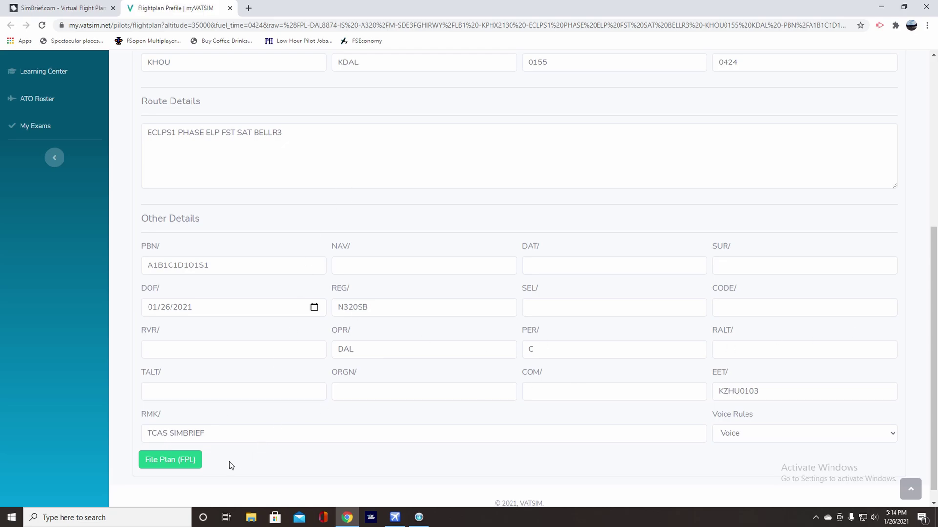
pyautogui.click(179, 463)
pyautogui.click(229, 8)
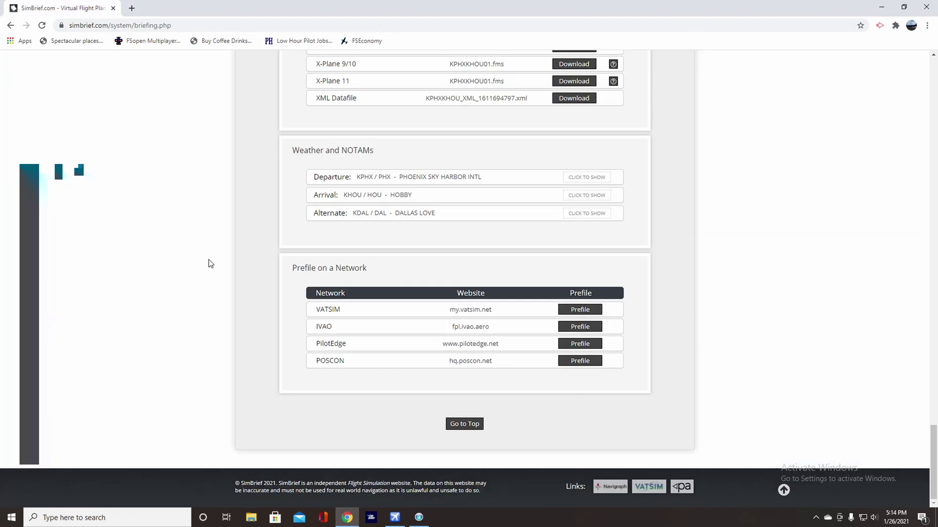
# Look back over the briefing paperwork and locate the FSX/P3D download among the flight plan formats
pyautogui.scroll(15, 198, 264)
pyautogui.scroll(7, 197, 264)
pyautogui.scroll(10, 198, 264)
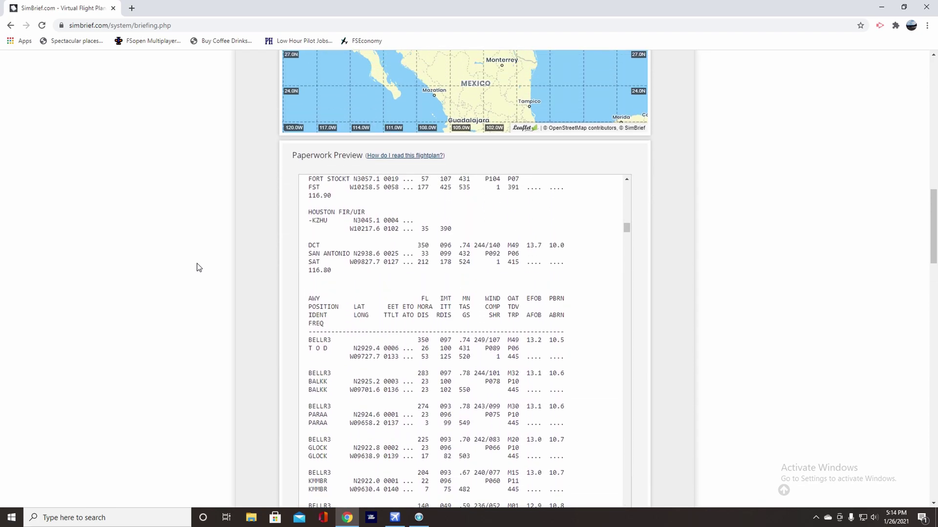
pyautogui.scroll(3, 197, 268)
pyautogui.scroll(-13, 198, 268)
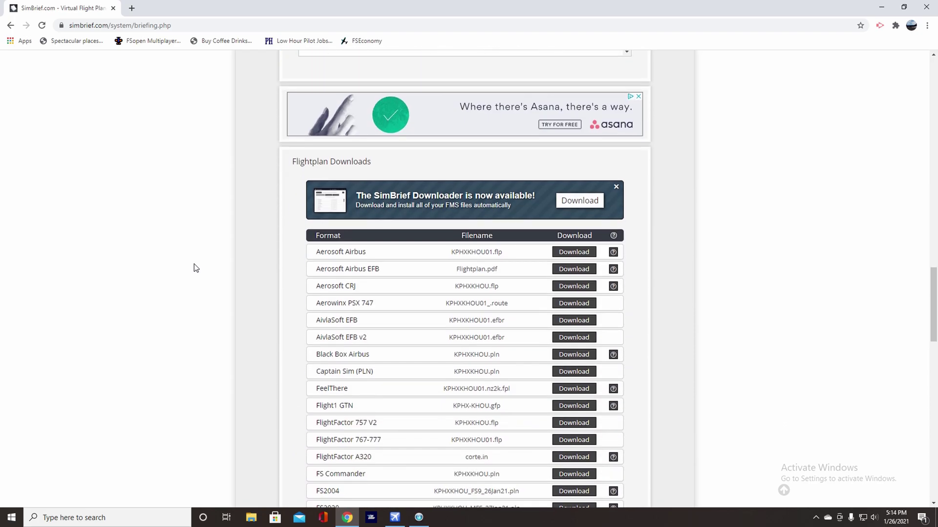
pyautogui.scroll(-8, 194, 267)
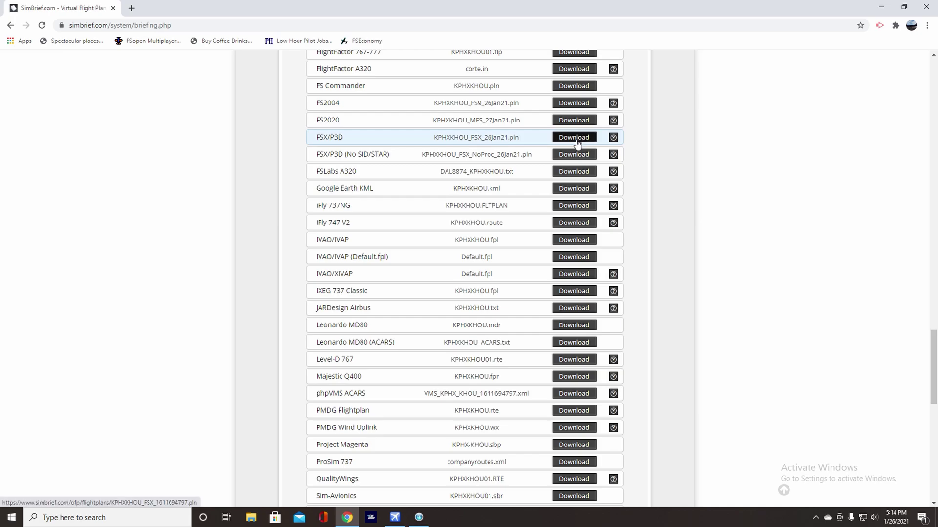
# Check the block fuel and routing in the OFP summary, and go back over the download formats
pyautogui.scroll(6, 235, 139)
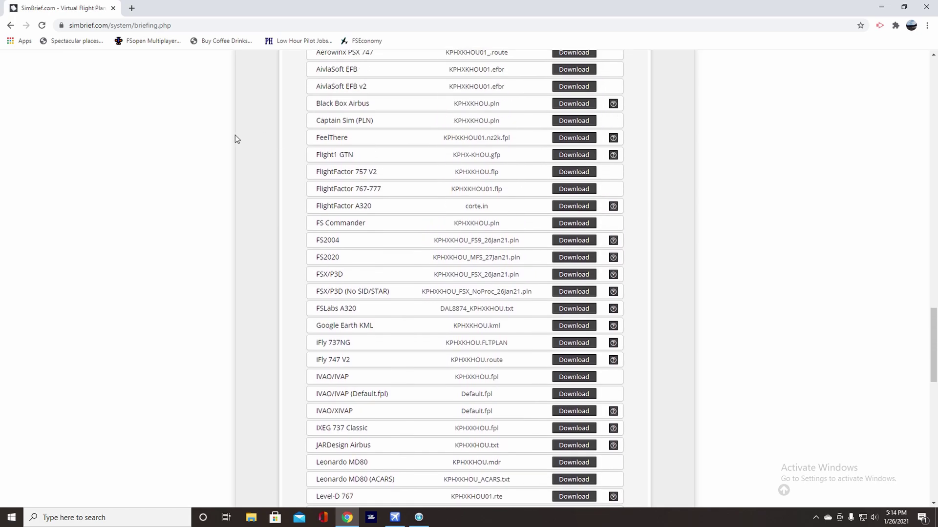
pyautogui.scroll(15, 235, 135)
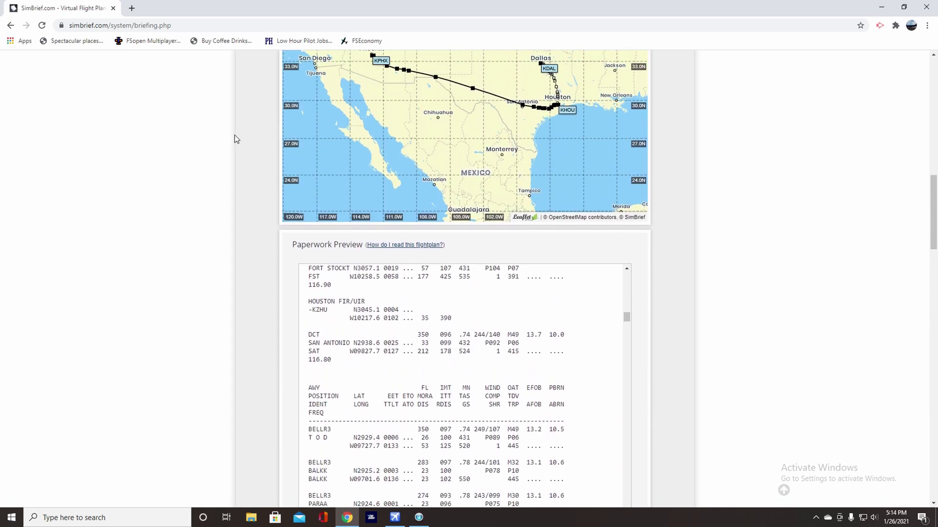
pyautogui.scroll(3, 234, 135)
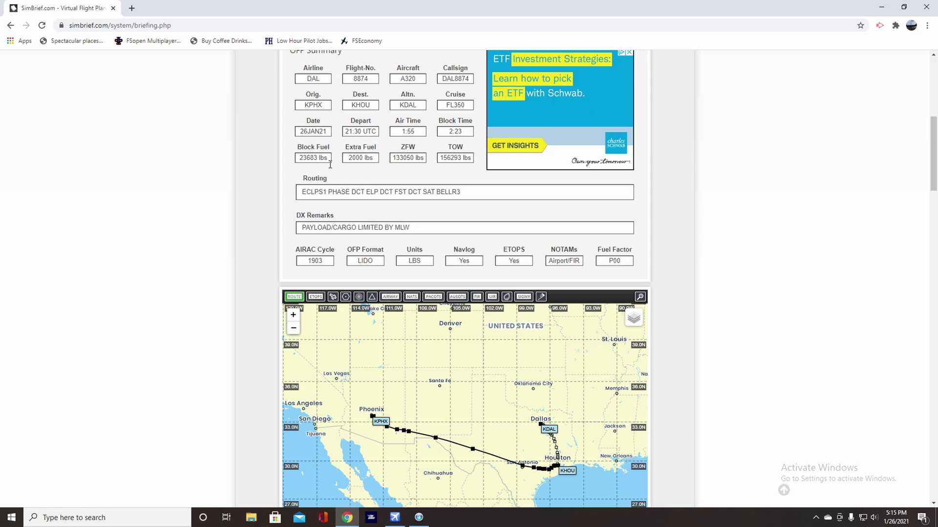
pyautogui.scroll(-2, 232, 169)
pyautogui.scroll(-15, 230, 171)
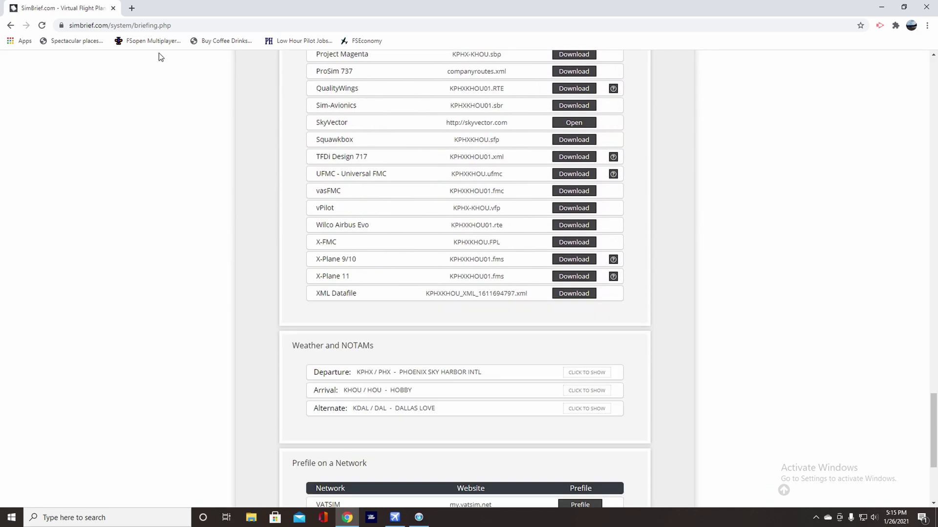
# Switch to vPilot in Flight Simulator X and enter callsign DAL8874 for a new connection
pyautogui.hotkey('alt', 'Tab')
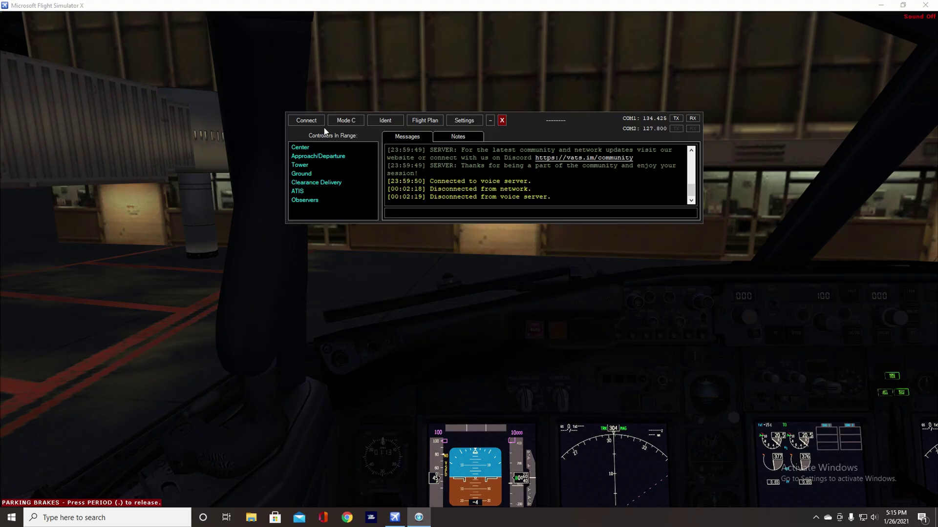
pyautogui.click(307, 121)
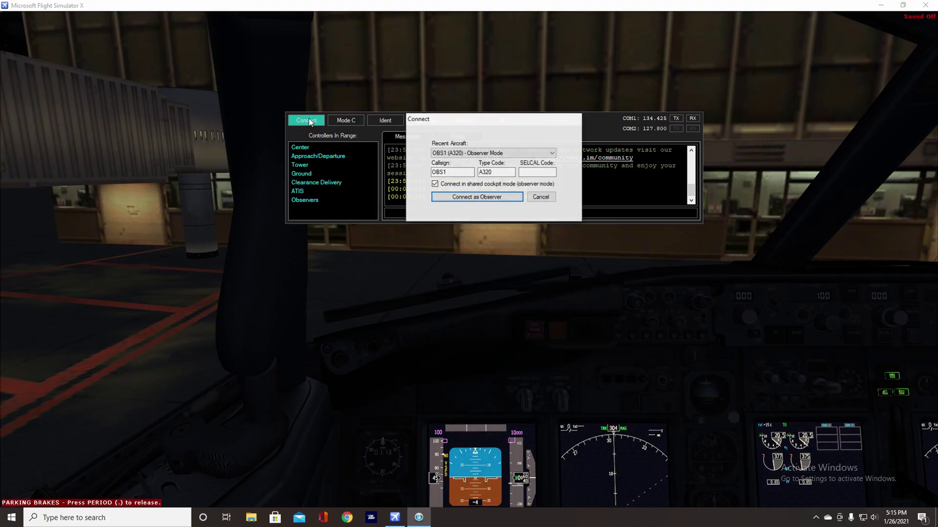
pyautogui.doubleClick(440, 172)
pyautogui.write('DAL8874')
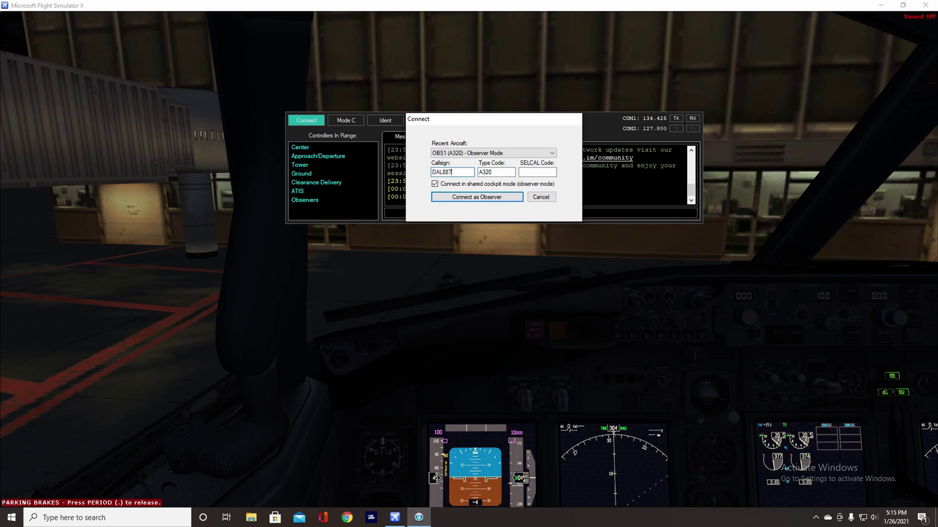
# Set the aircraft type code to A320 and connect with shared cockpit (observer) mode turned off
pyautogui.doubleClick(497, 176)
pyautogui.write('B73')
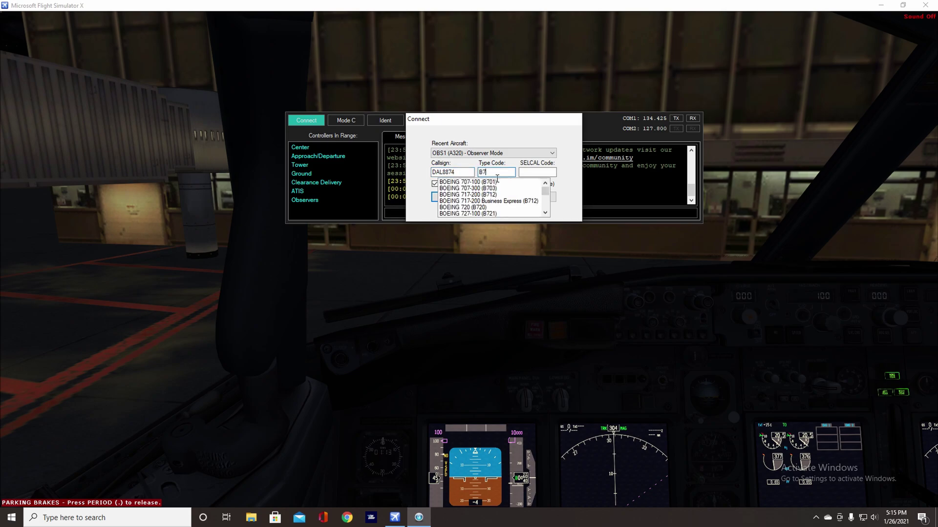
pyautogui.press('BackSpace')
pyautogui.press('BackSpace')
pyautogui.press('BackSpace')
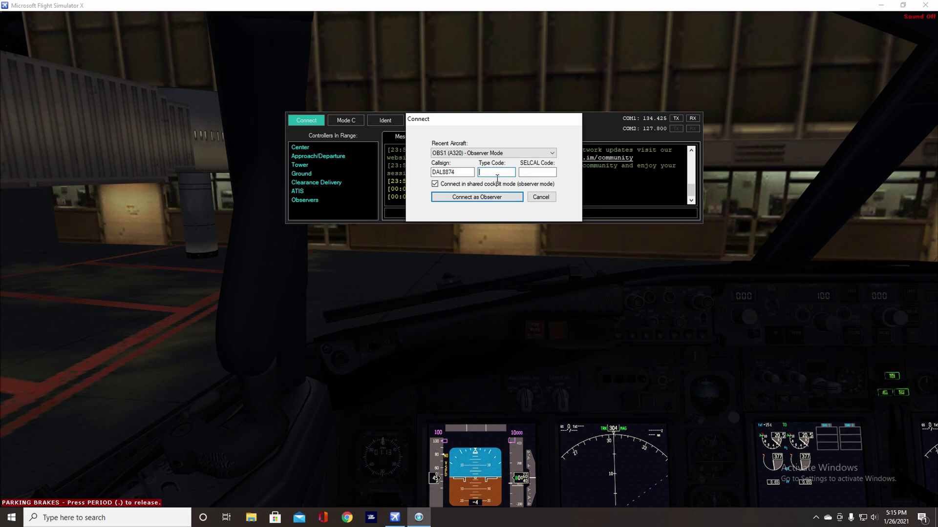
pyautogui.write('A320')
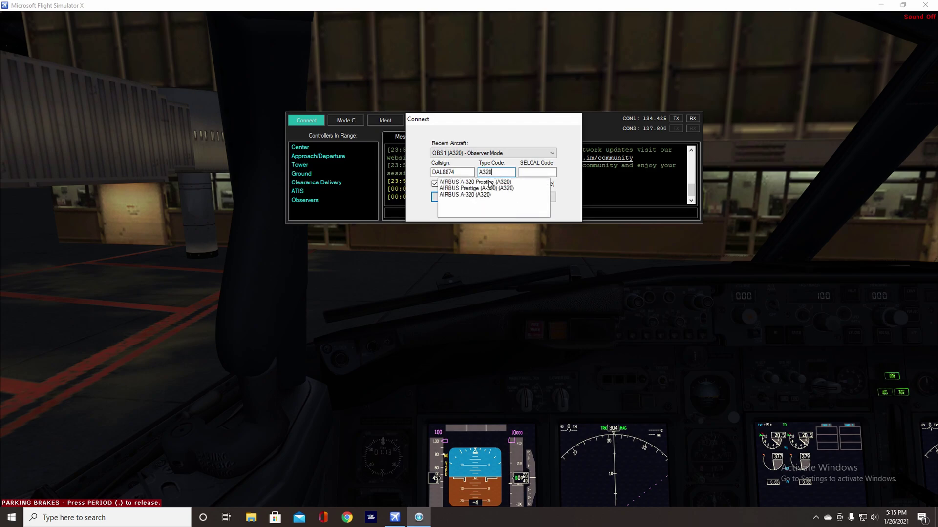
pyautogui.click(490, 187)
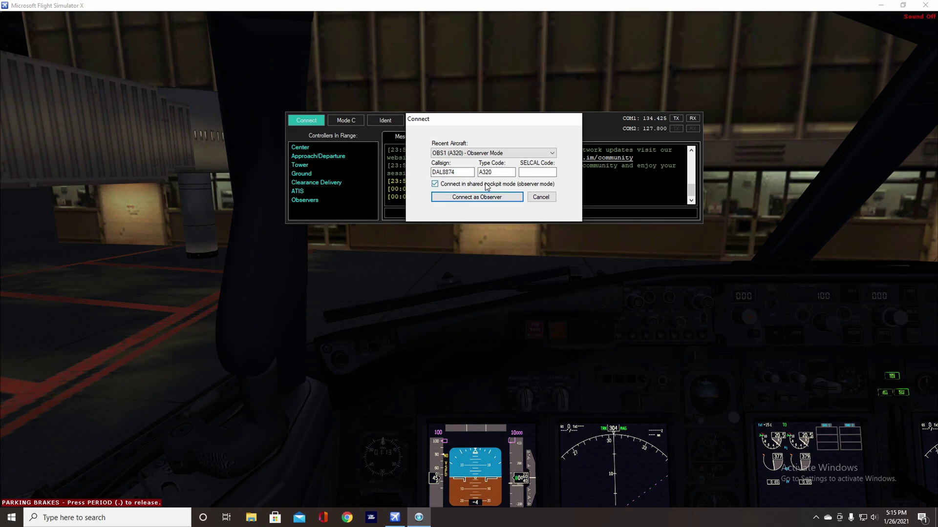
pyautogui.click(435, 185)
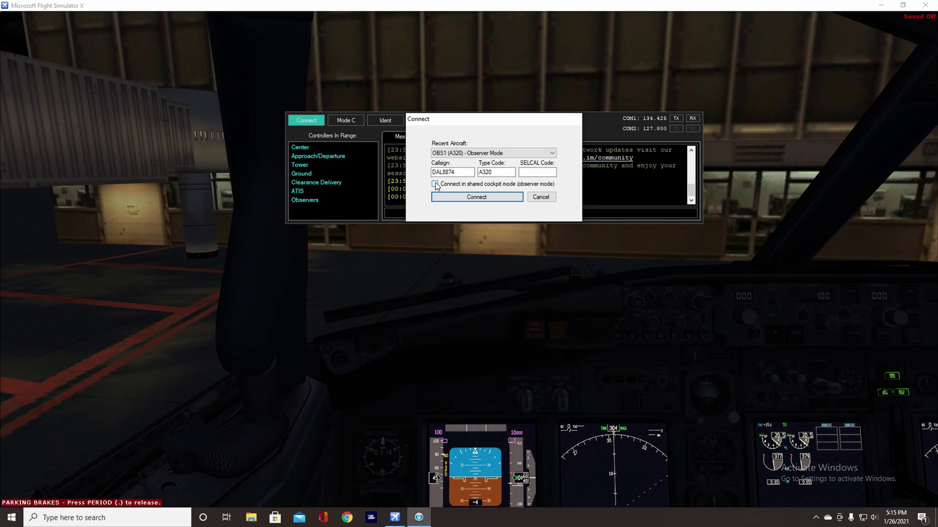
pyautogui.click(460, 196)
# Fetch the prefiled flight plan from the server into vPilot's flight plan form and close the form
pyautogui.click(423, 122)
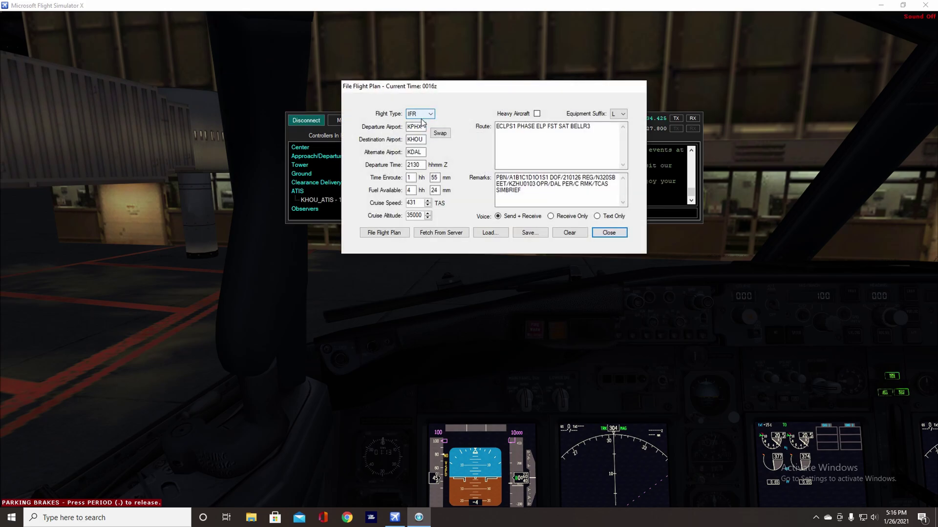
pyautogui.click(426, 233)
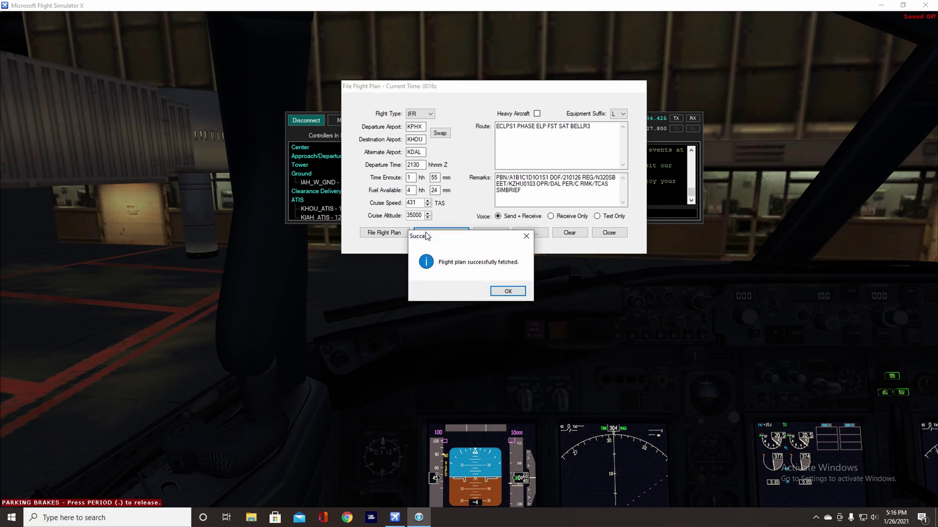
pyautogui.click(505, 292)
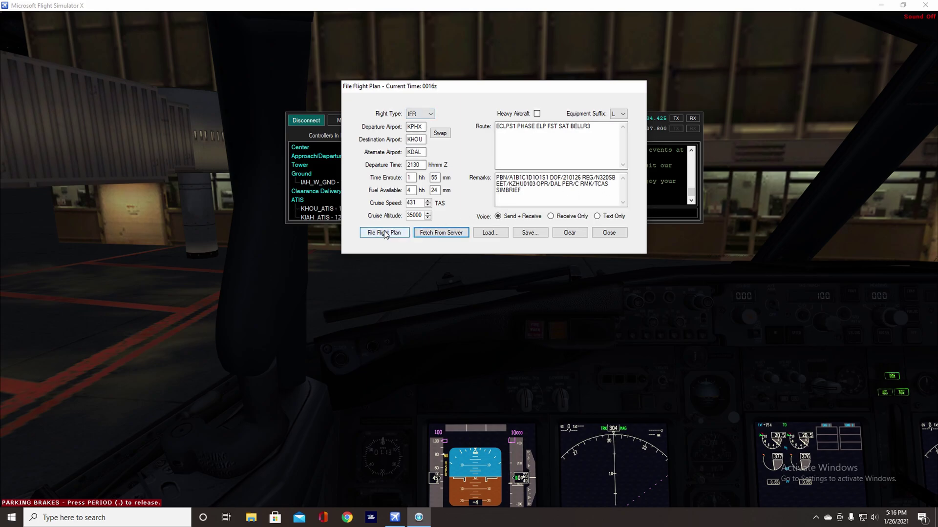
pyautogui.click(609, 233)
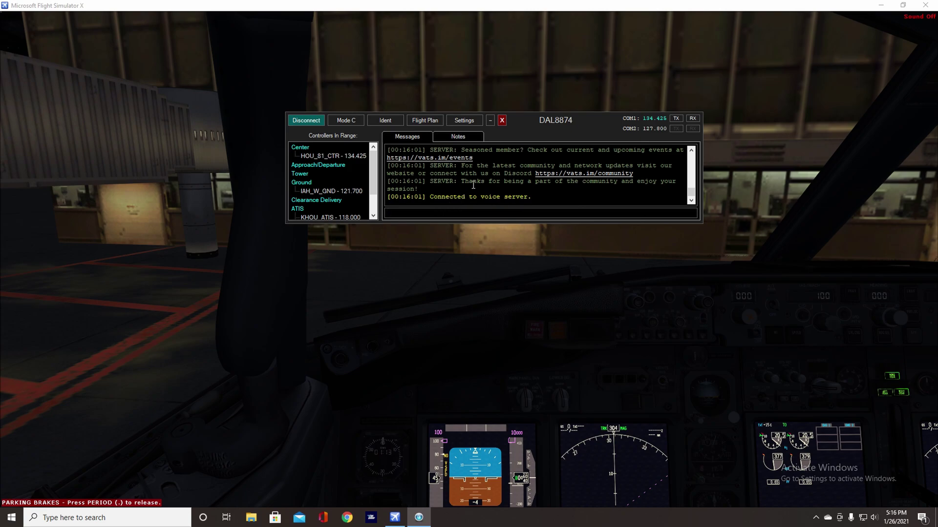
# Disconnect vPilot from the network and close Microsoft Flight Simulator X
pyautogui.click(305, 120)
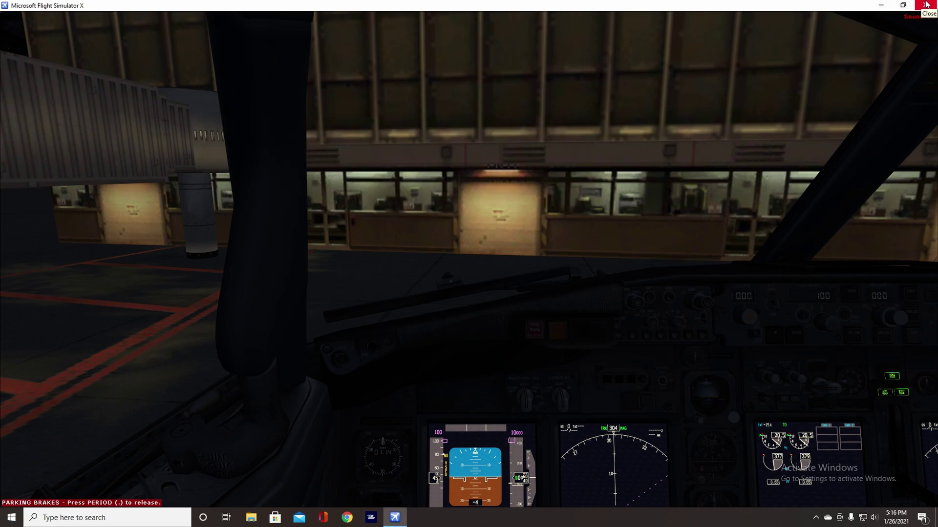
pyautogui.click(926, 5)
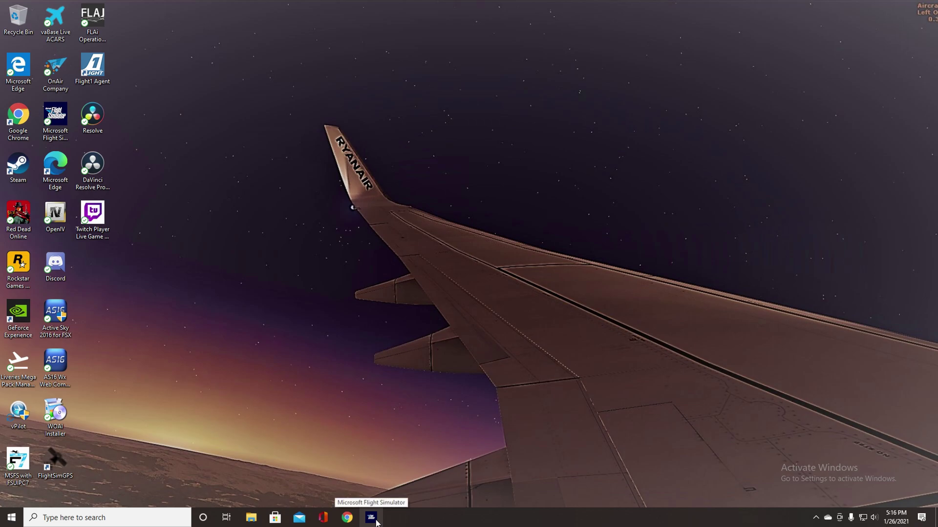
# Launch Microsoft Flight Simulator with FSUIPC7 from the desktop
pyautogui.doubleClick(20, 468)
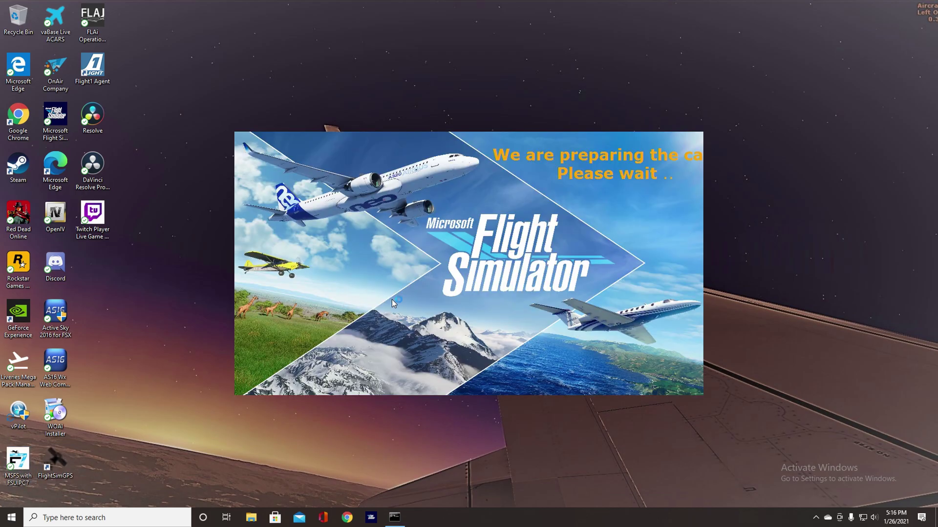